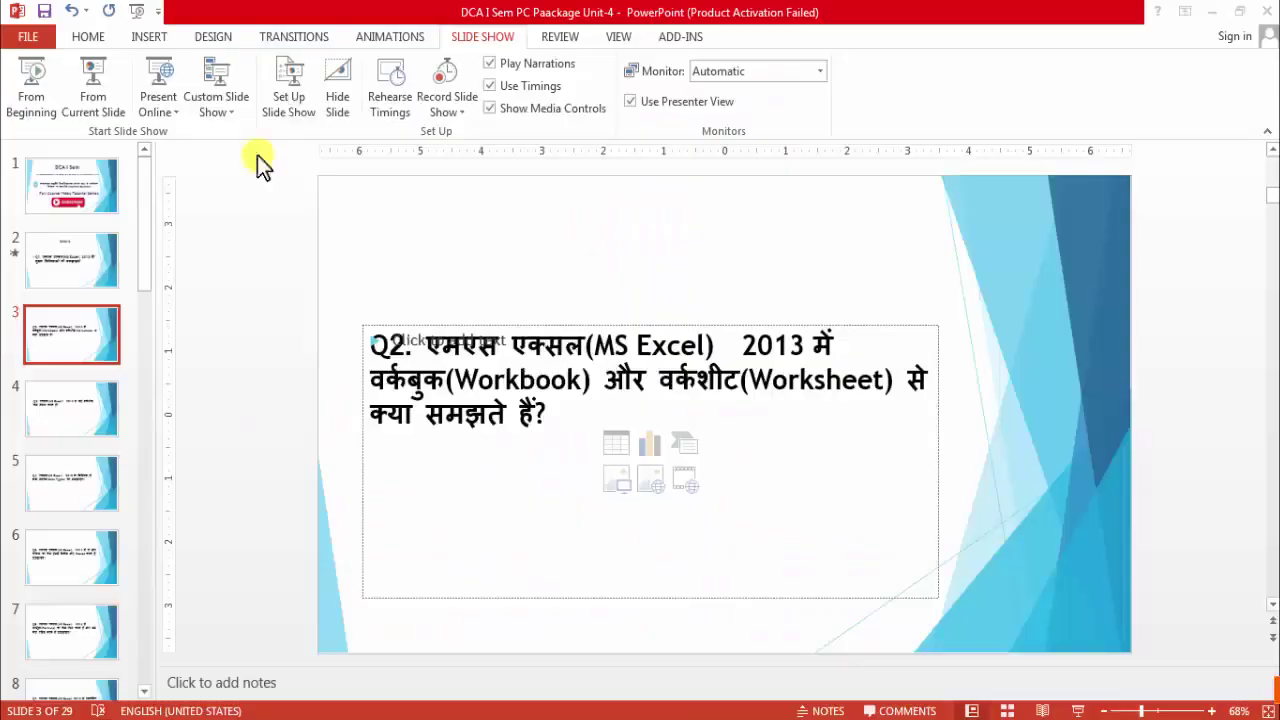
Select slide 3 with the Q2 workbook/worksheet question and present it full-screen from the current slide.
left_click(89, 103)
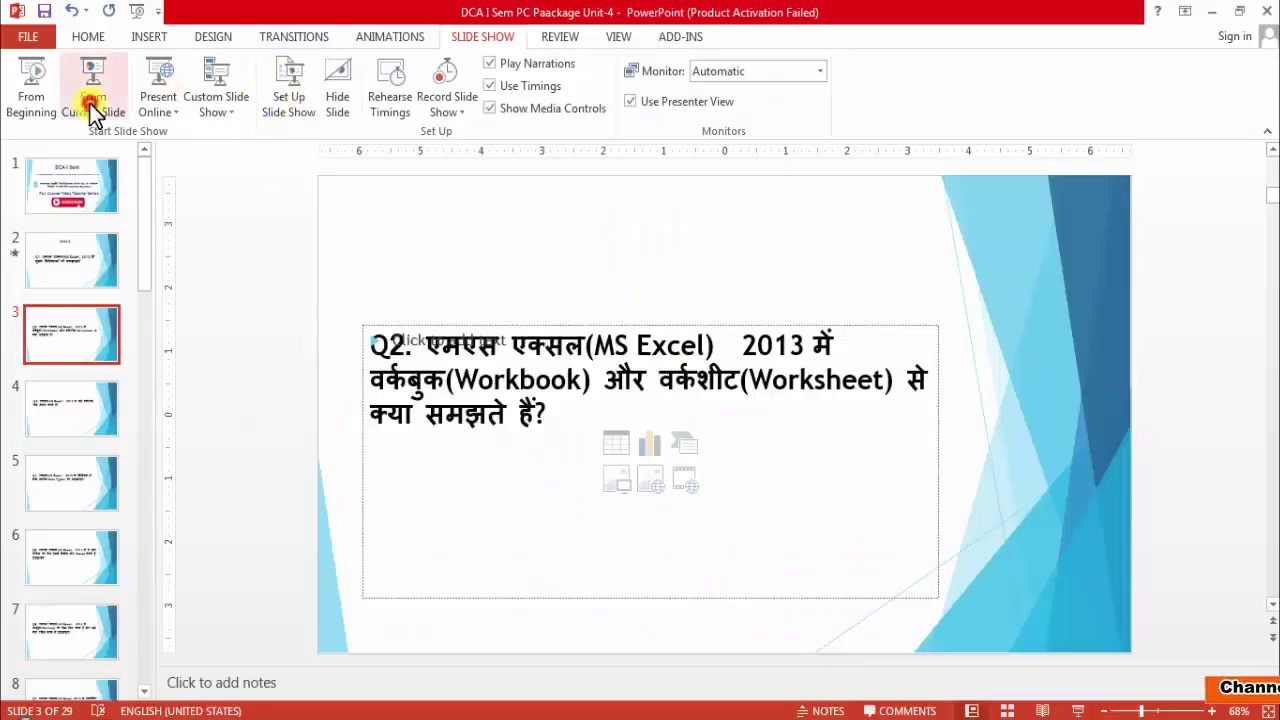
left_click(49, 206)
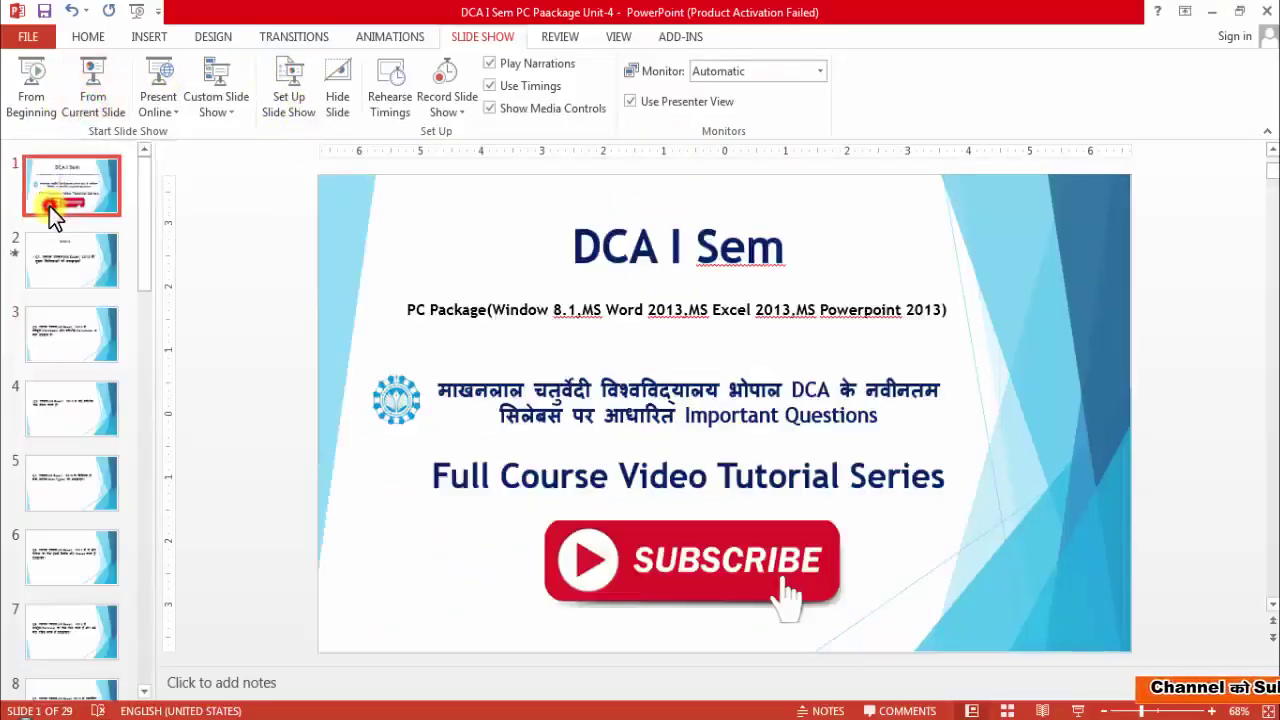
left_click(58, 341)
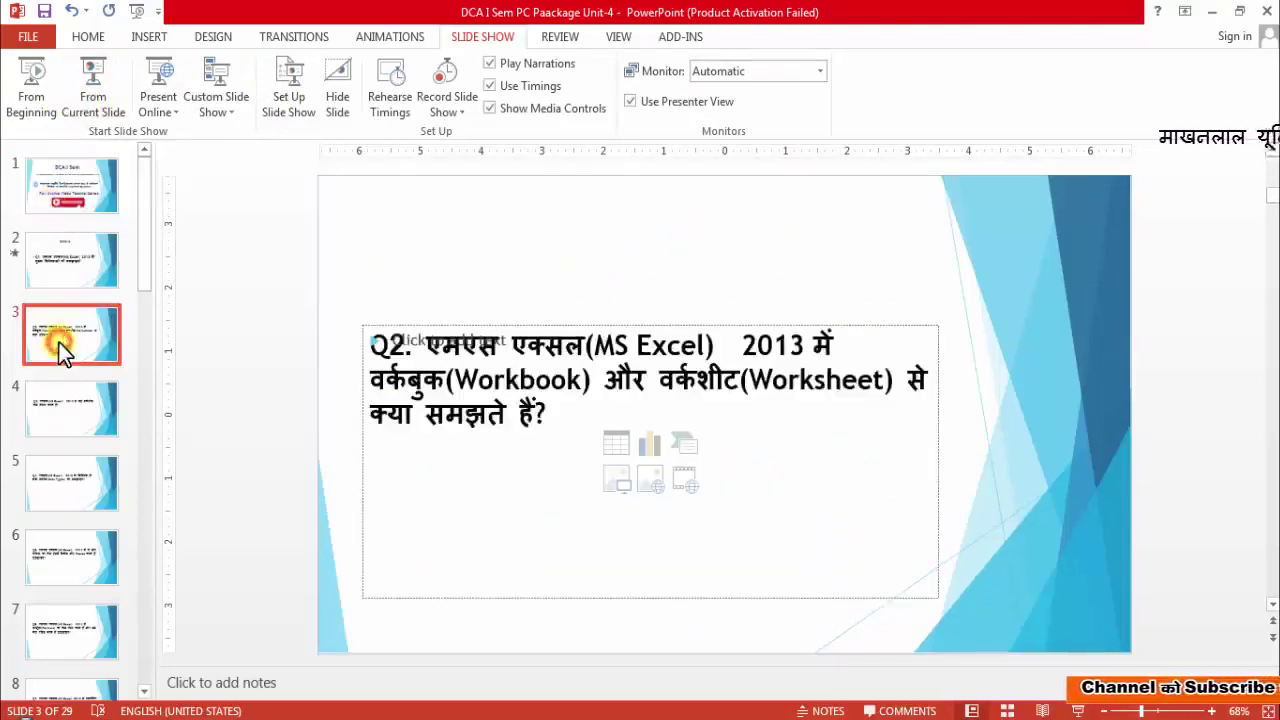
left_click(82, 193)
left_click(61, 353)
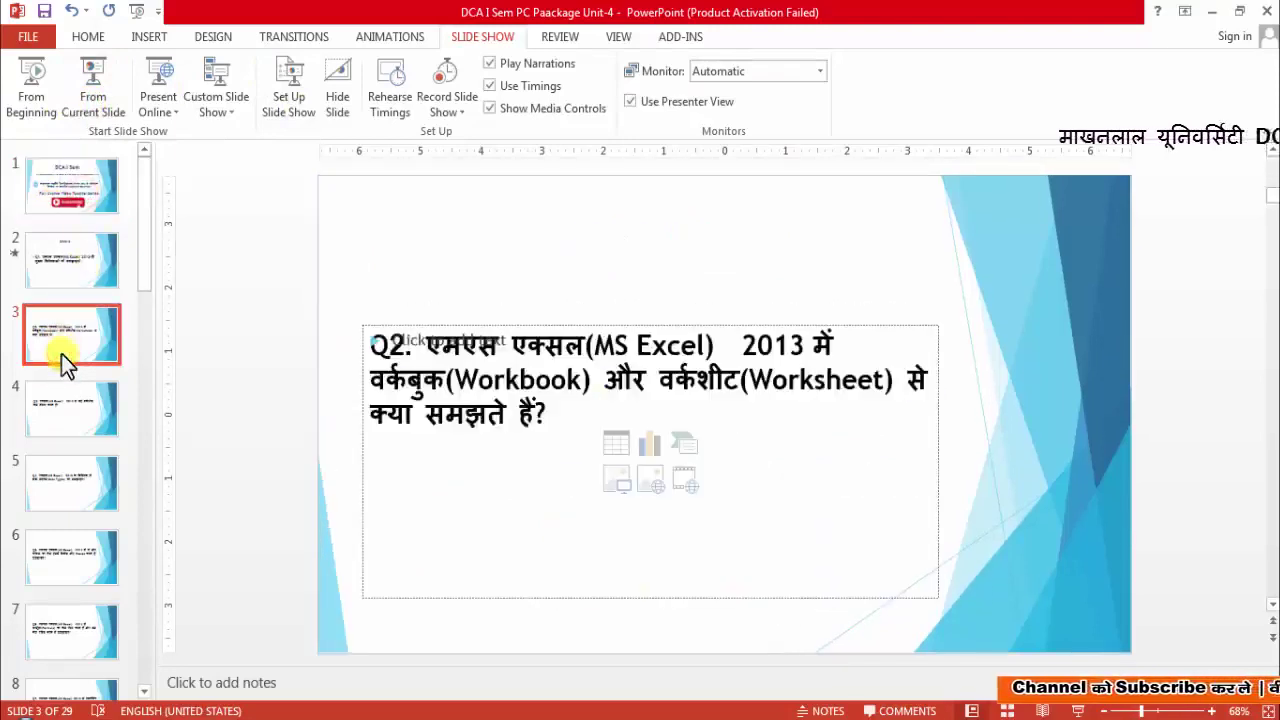
left_click(105, 112)
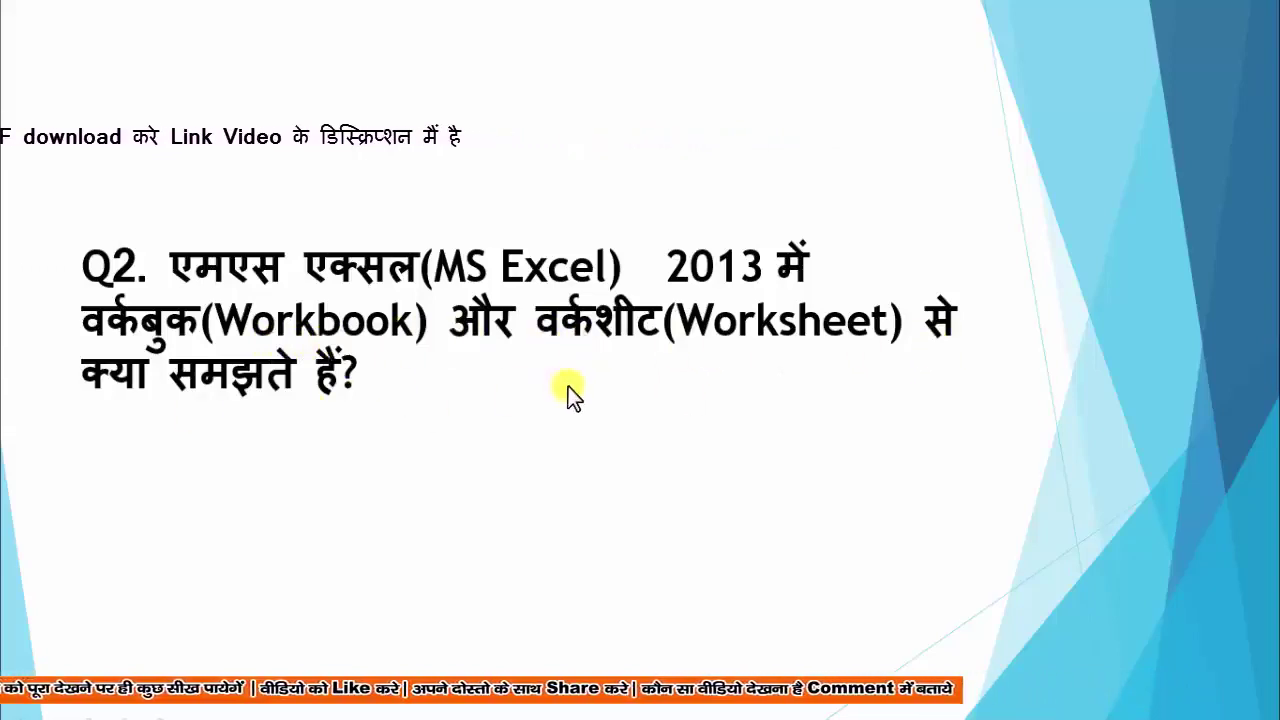
Leave the slide show with Alt+Tab and move over to the Excel workbook.
key("alt+Tab")
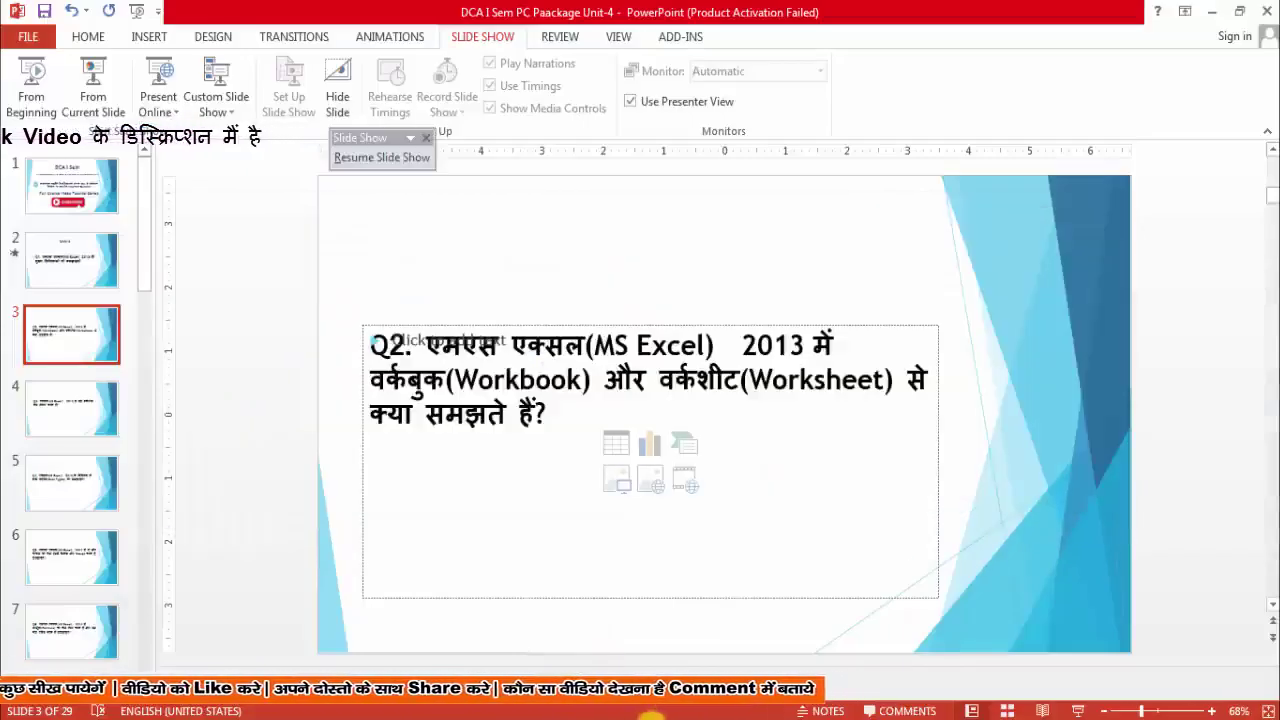
key("alt+Tab")
Bring the Excel Book1 window with the DCA fees table and chart to the front.
left_click(527, 565)
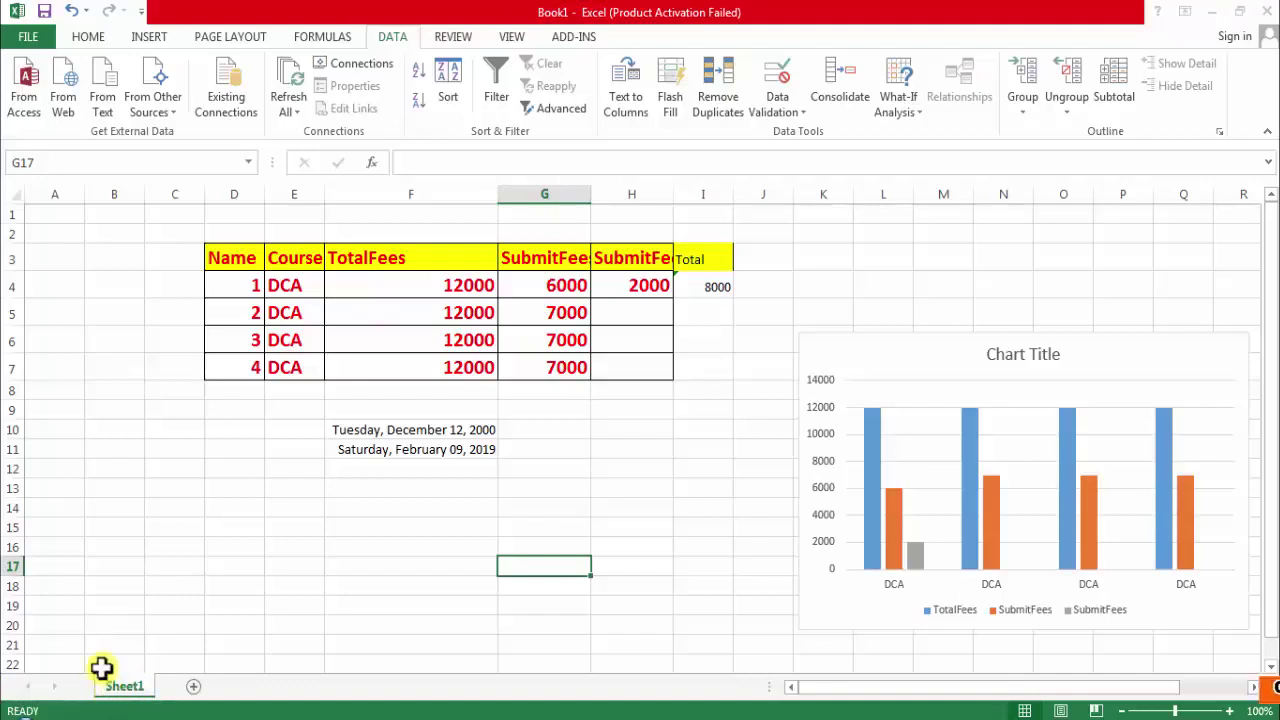
Add blank sheets Sheet2 and Sheet3, ending back on Sheet1 with the fees table.
left_click(194, 688)
left_click(135, 688)
left_click(186, 688)
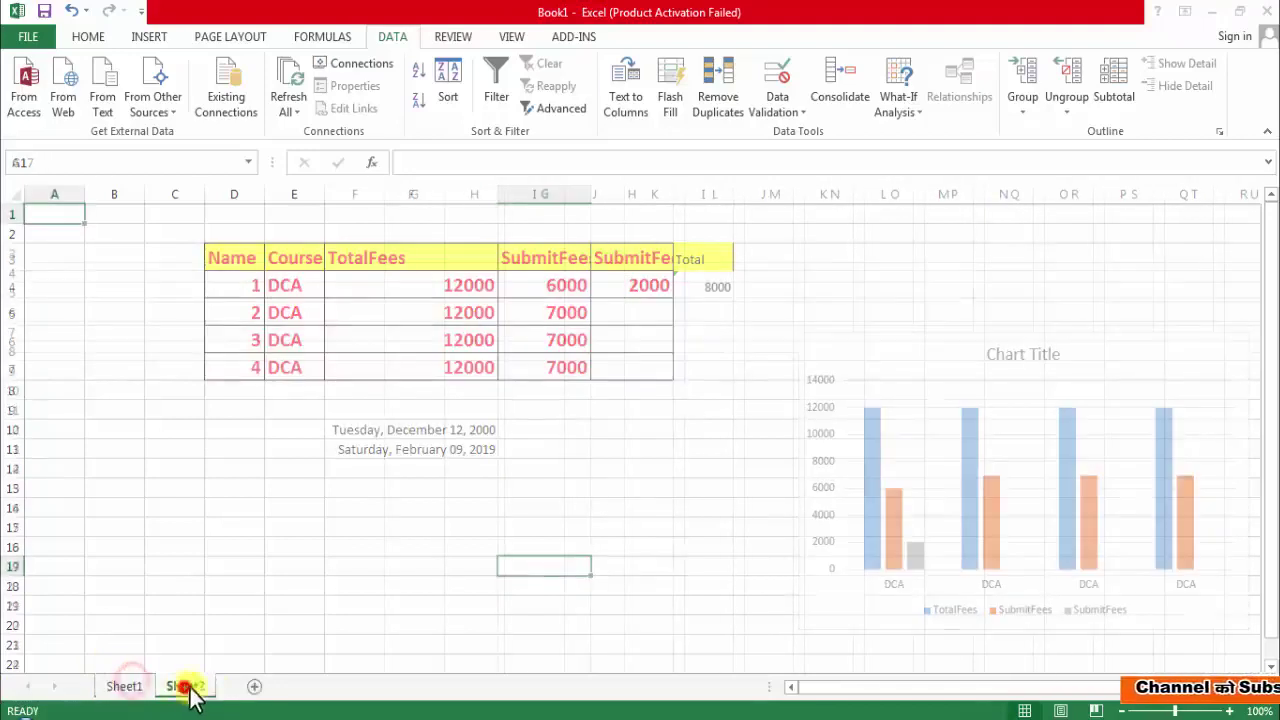
left_click(253, 687)
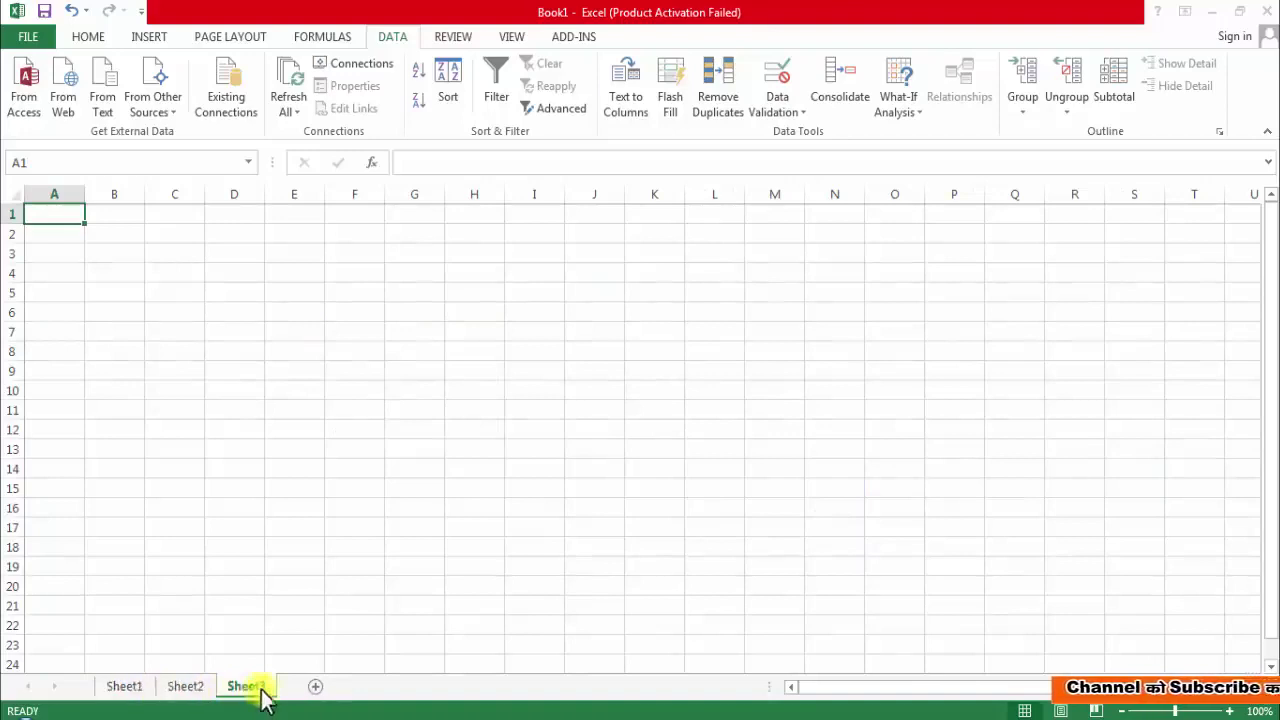
left_click(145, 690)
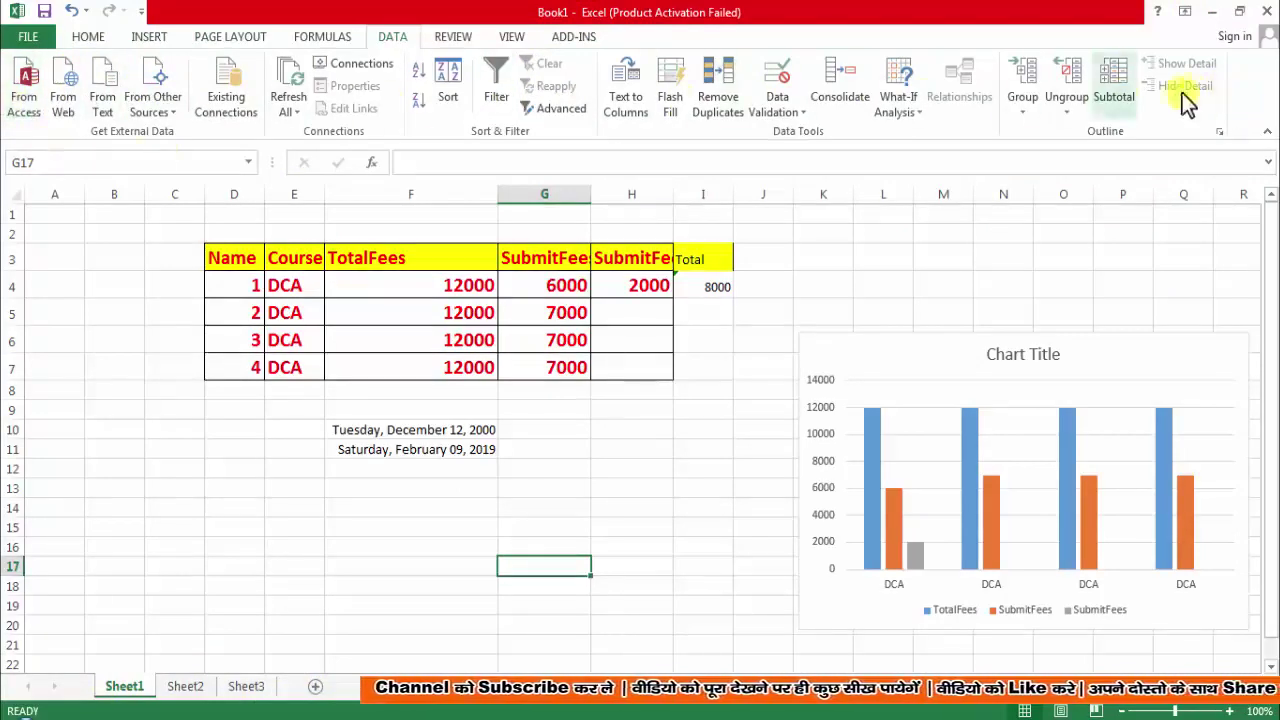
Cycle through the HOME, INSERT, PAGE LAYOUT and FORMULAS ribbon tabs.
left_click(86, 37)
left_click(145, 37)
left_click(227, 37)
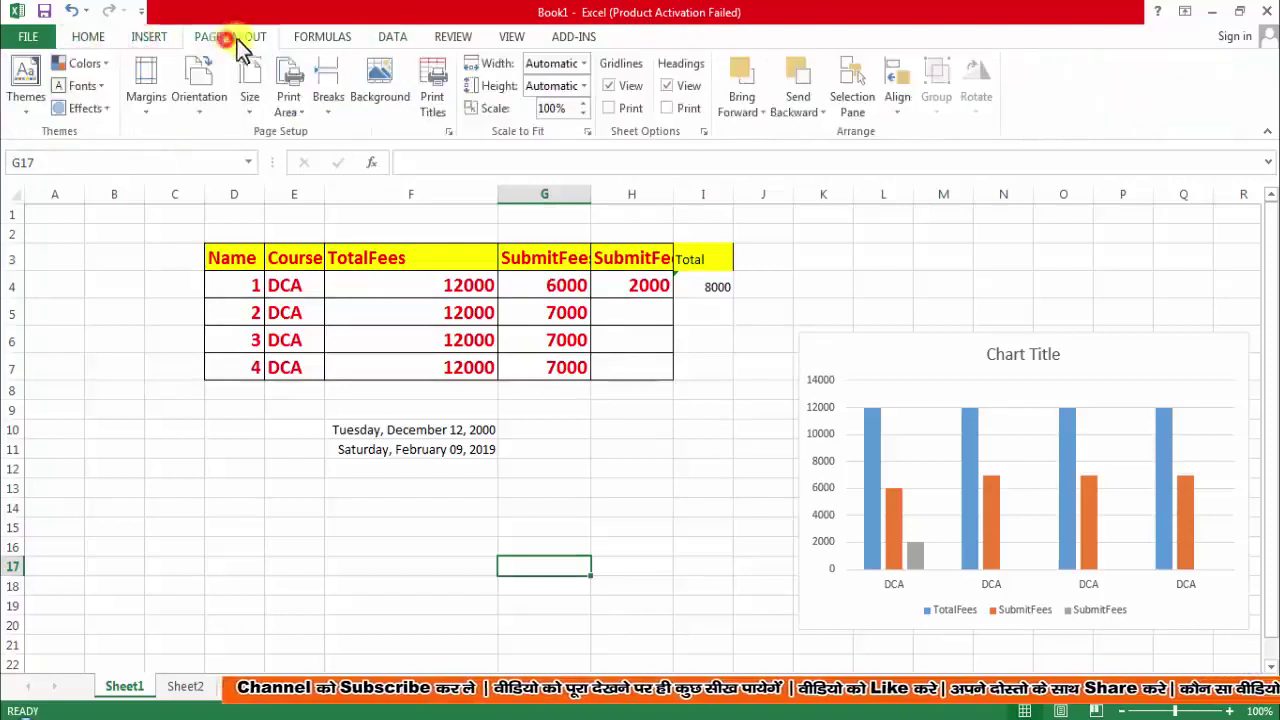
left_click(305, 39)
left_click(100, 33)
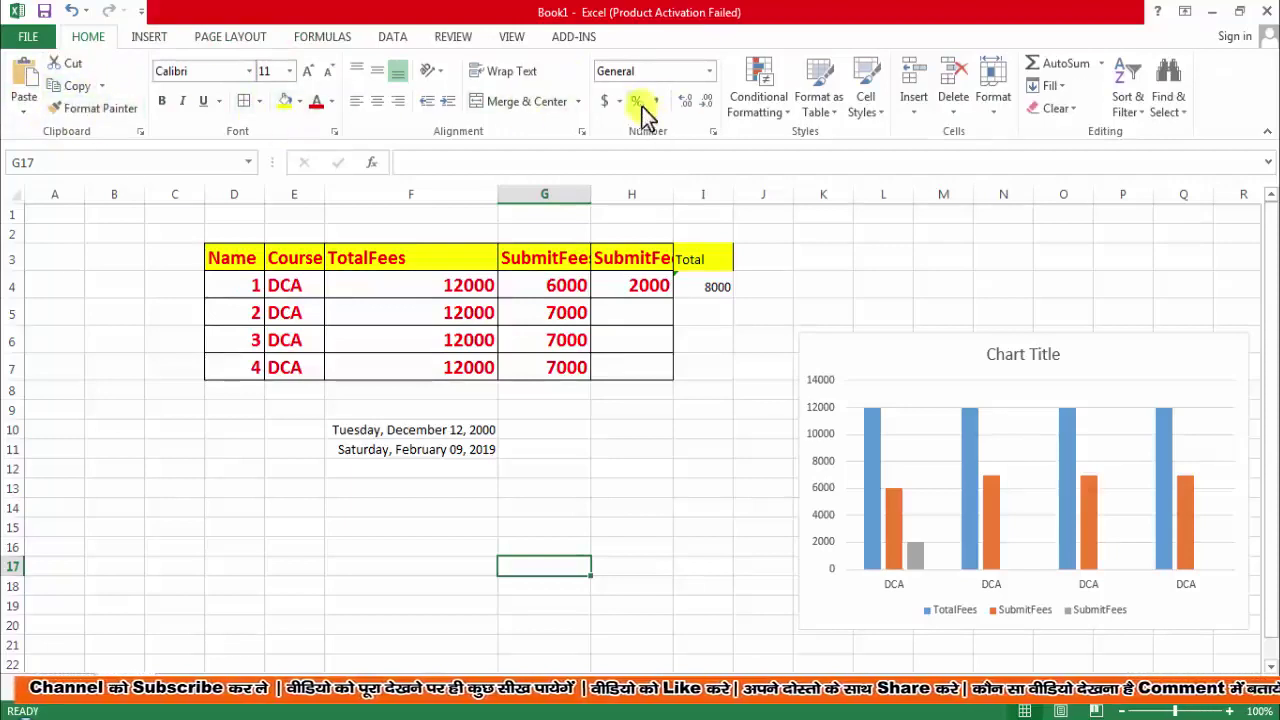
left_click(146, 40)
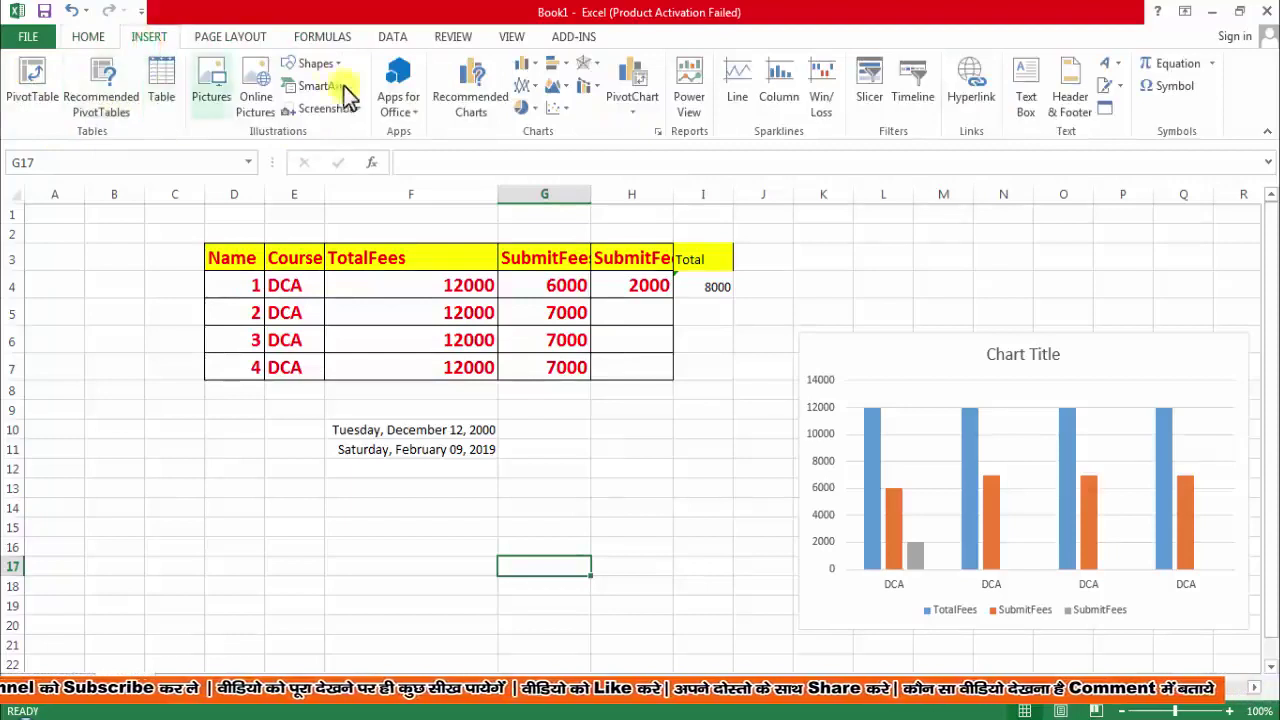
left_click(100, 38)
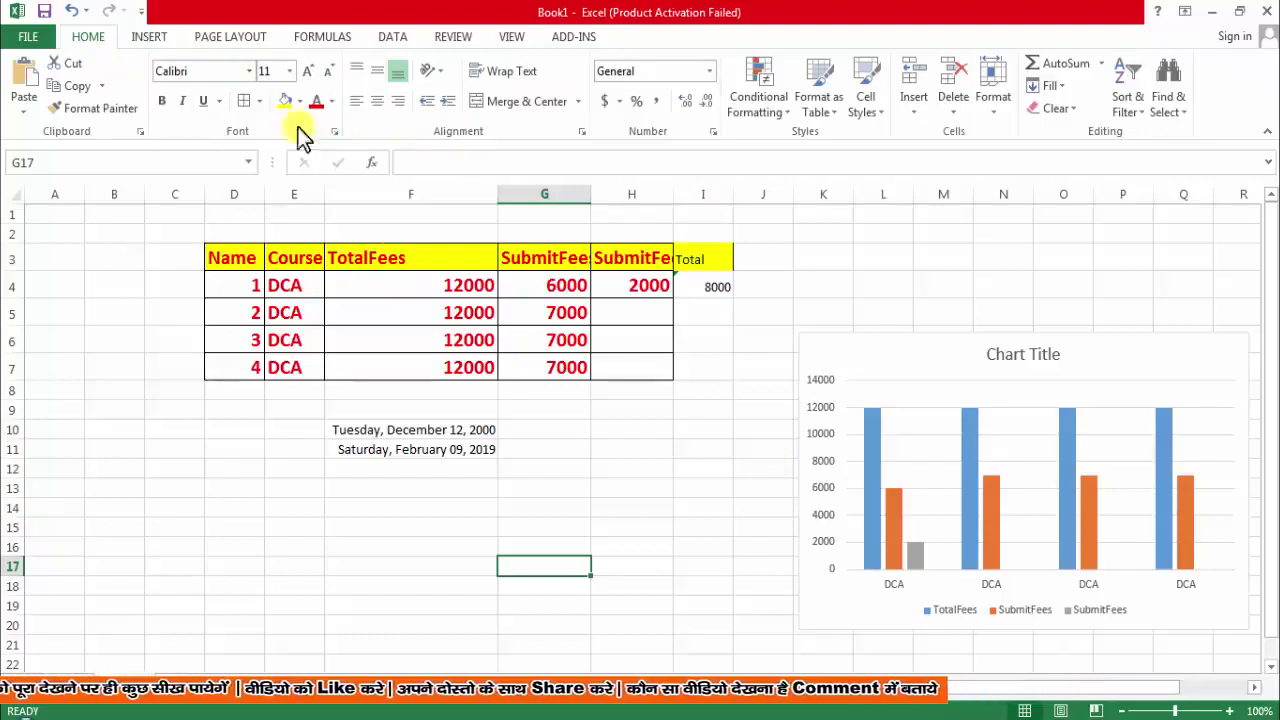
left_click(148, 38)
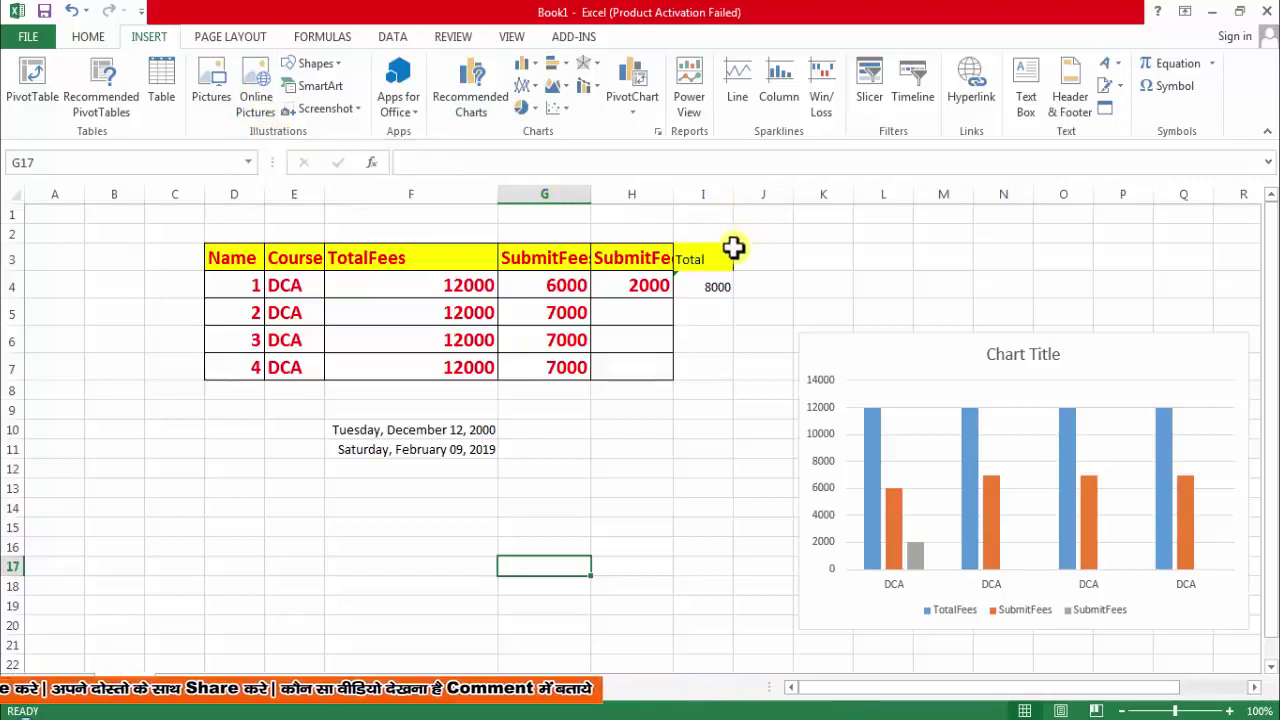
left_click(88, 40)
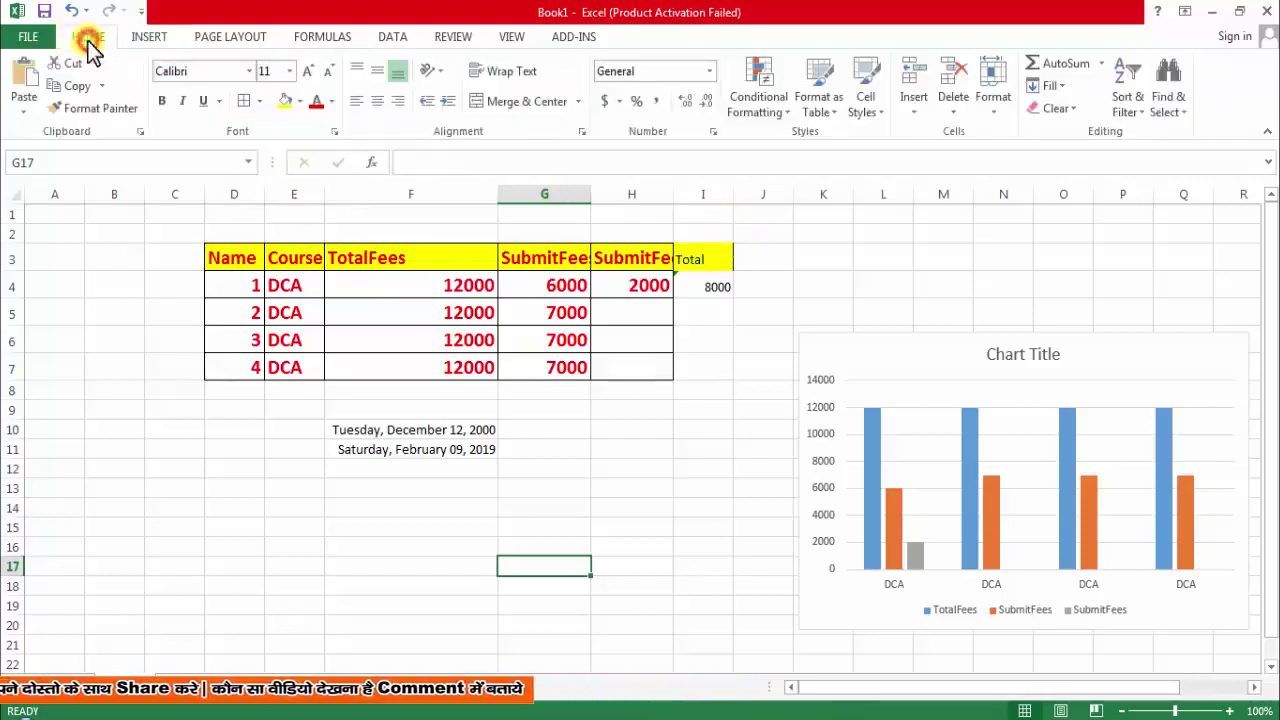
left_click(30, 38)
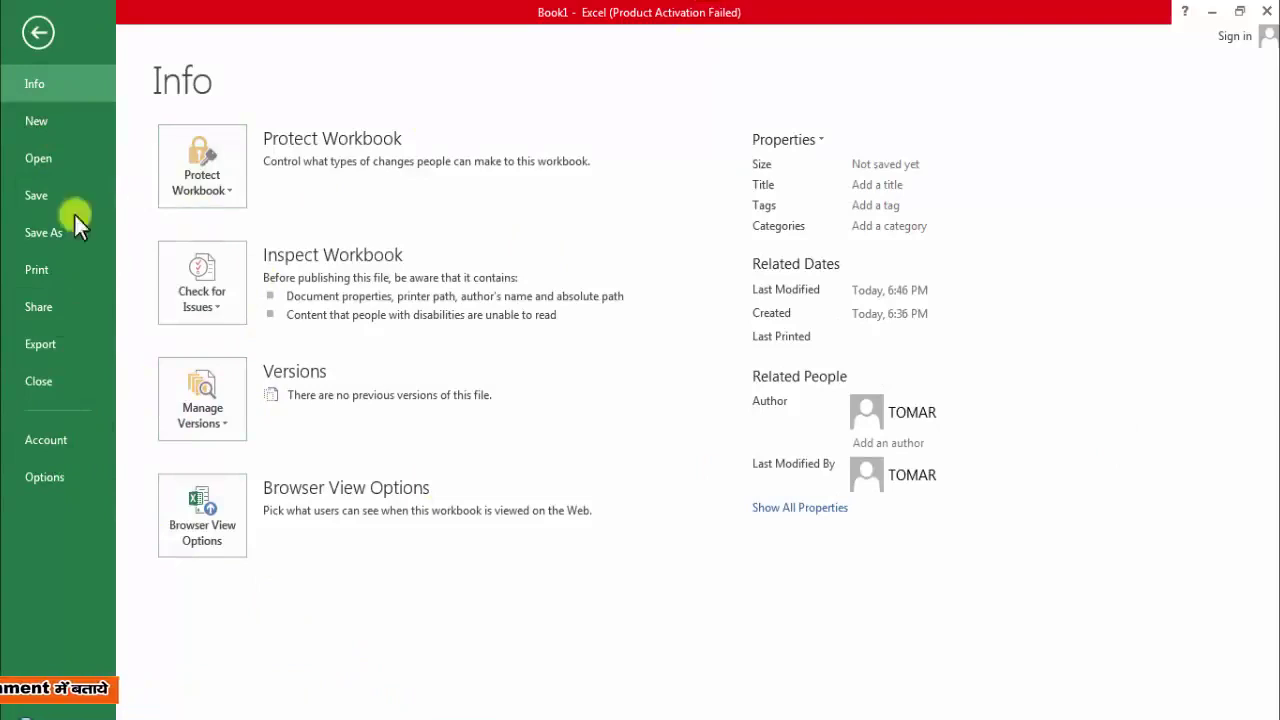
left_click(38, 33)
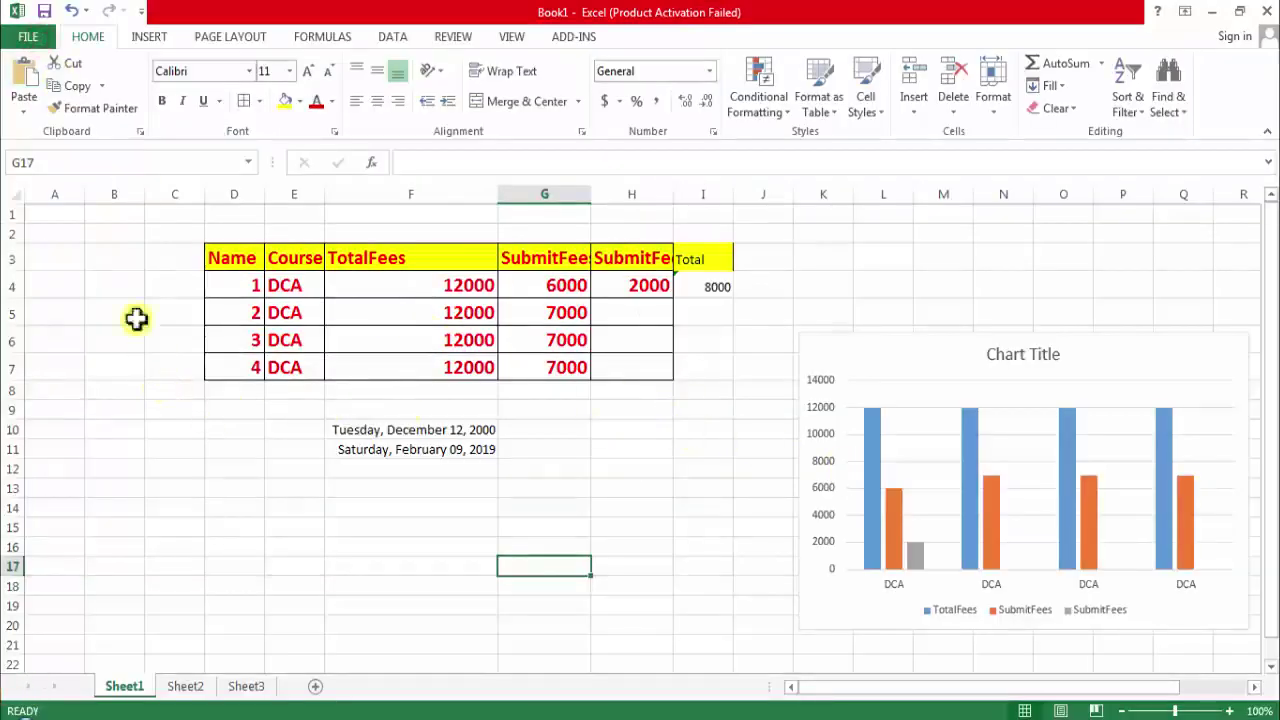
left_click(143, 288)
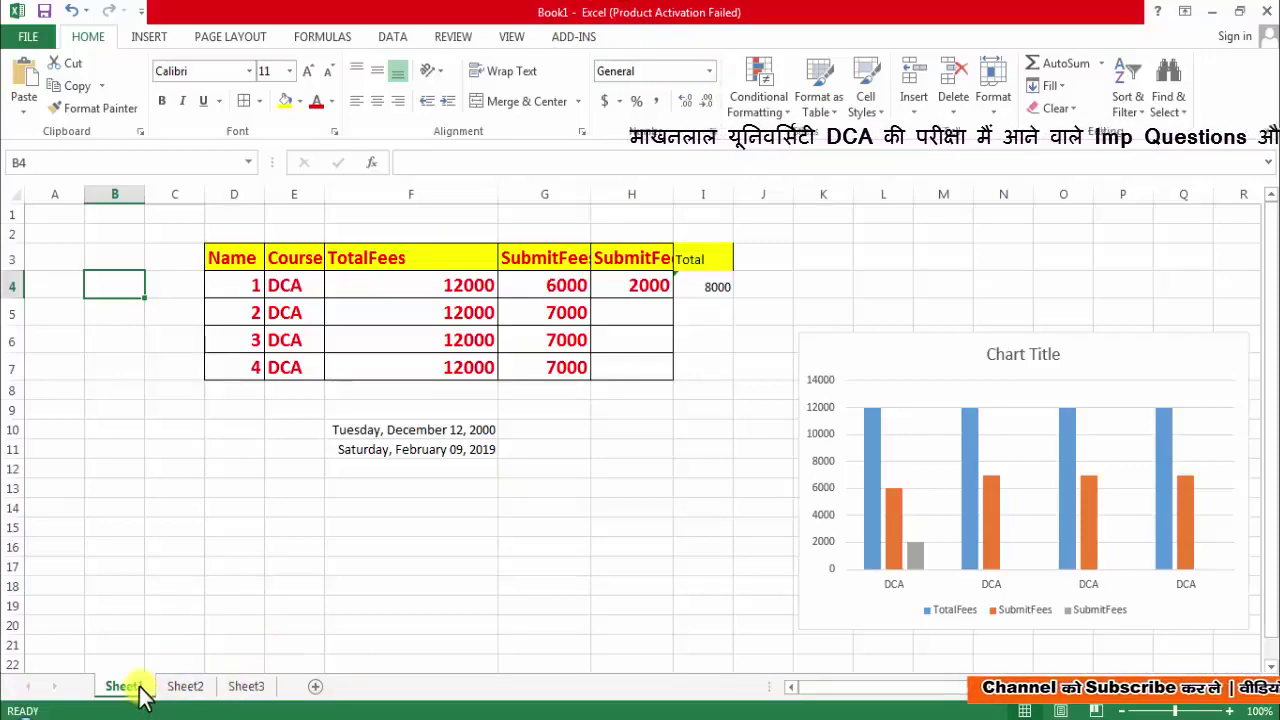
left_click(60, 194)
left_click(112, 196)
left_click_drag(187, 190, 401, 201)
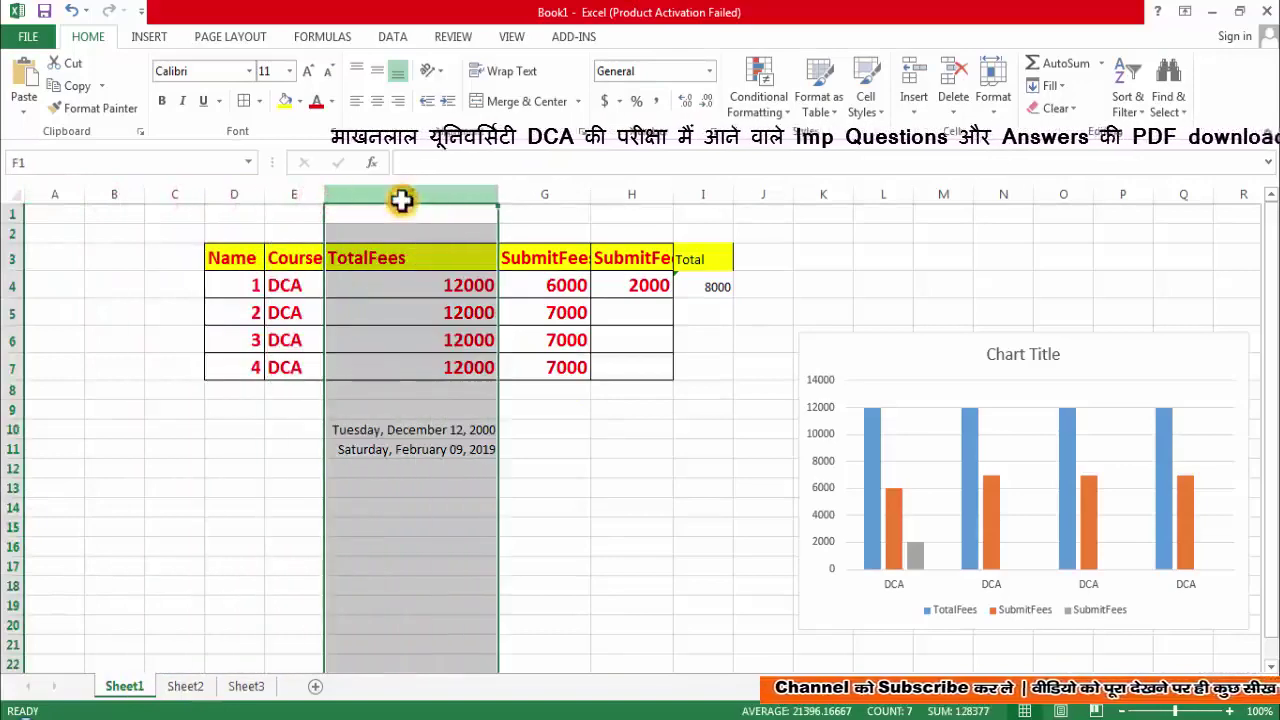
left_click_drag(401, 201, 43, 214)
left_click(14, 214)
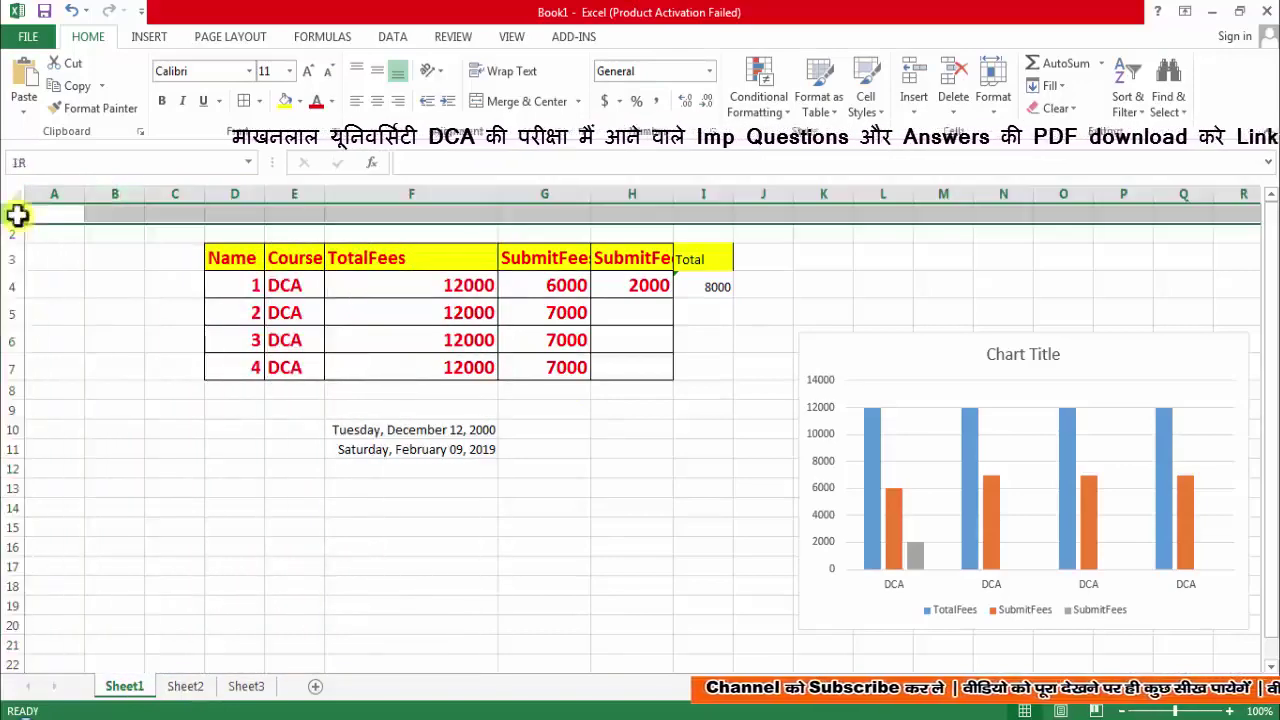
left_click(12, 487)
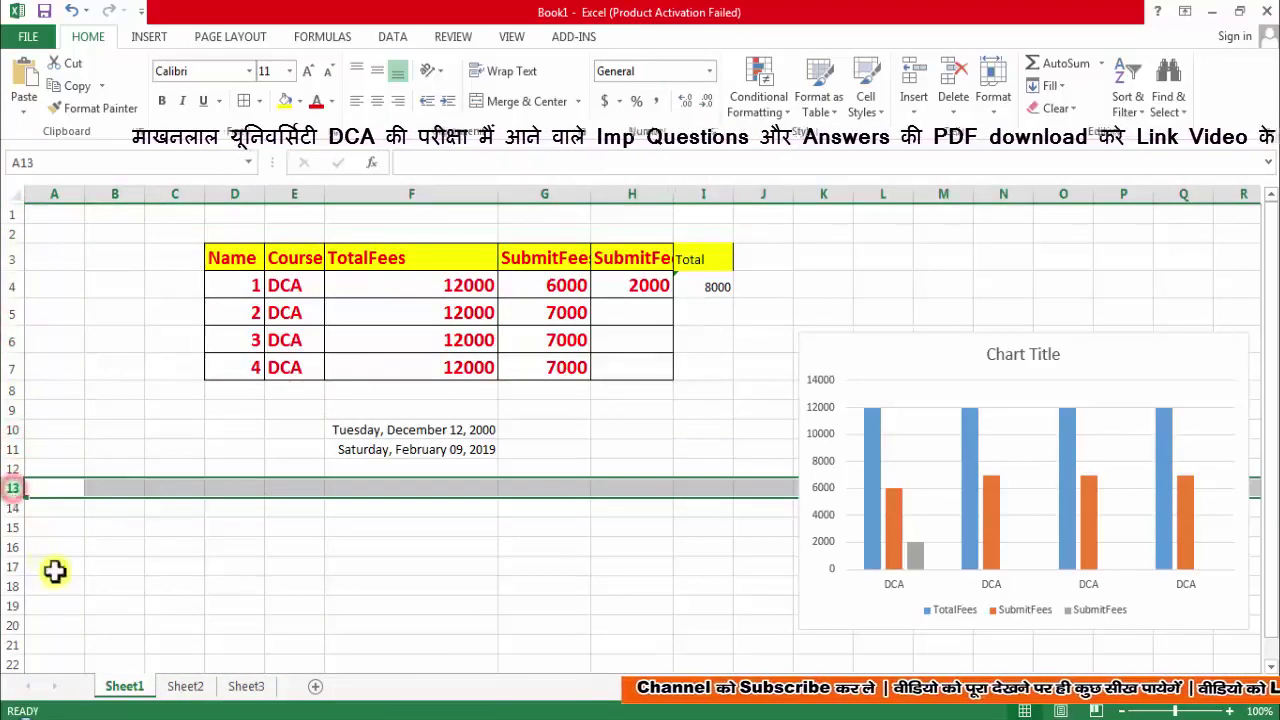
left_click(194, 525)
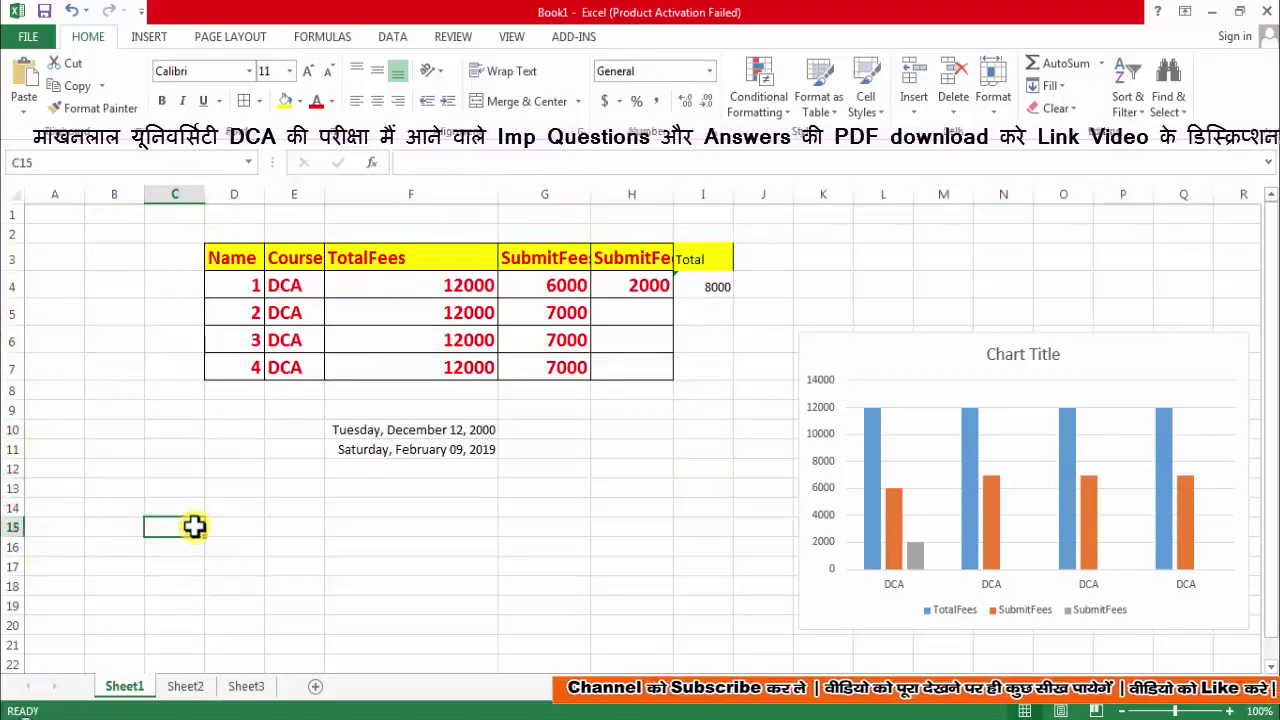
left_click(174, 206)
left_click(14, 507)
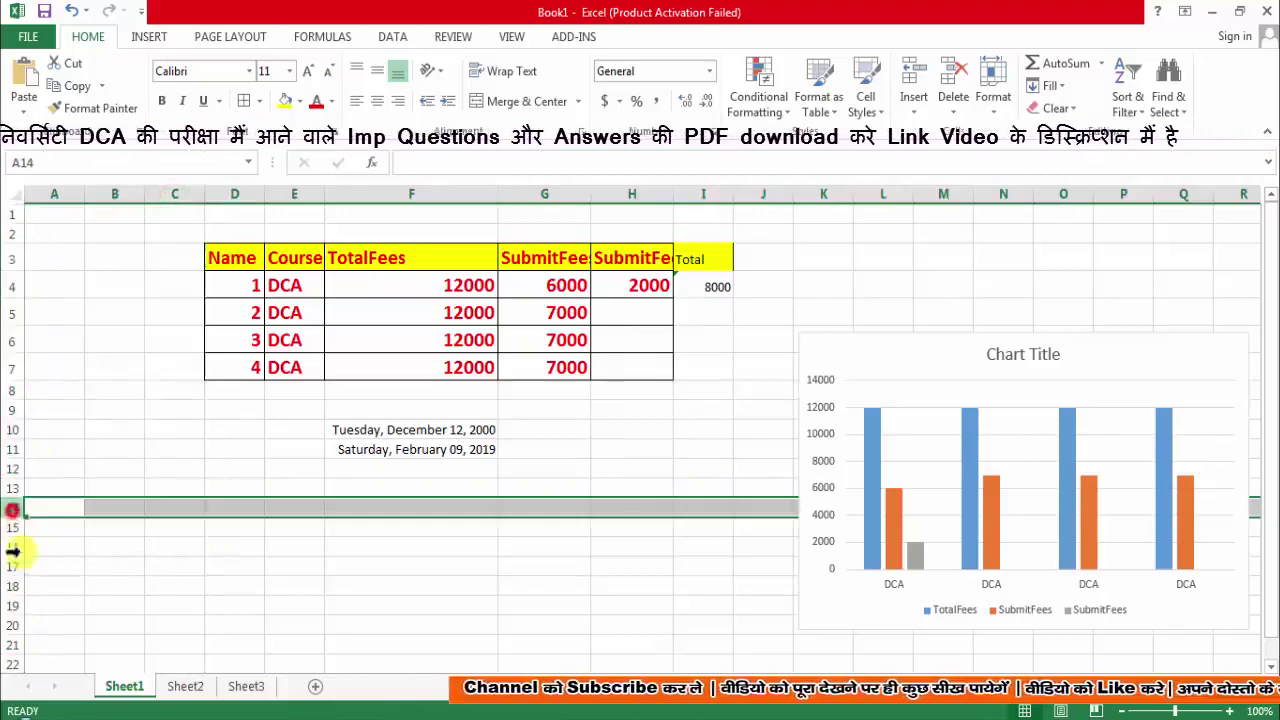
left_click(189, 523)
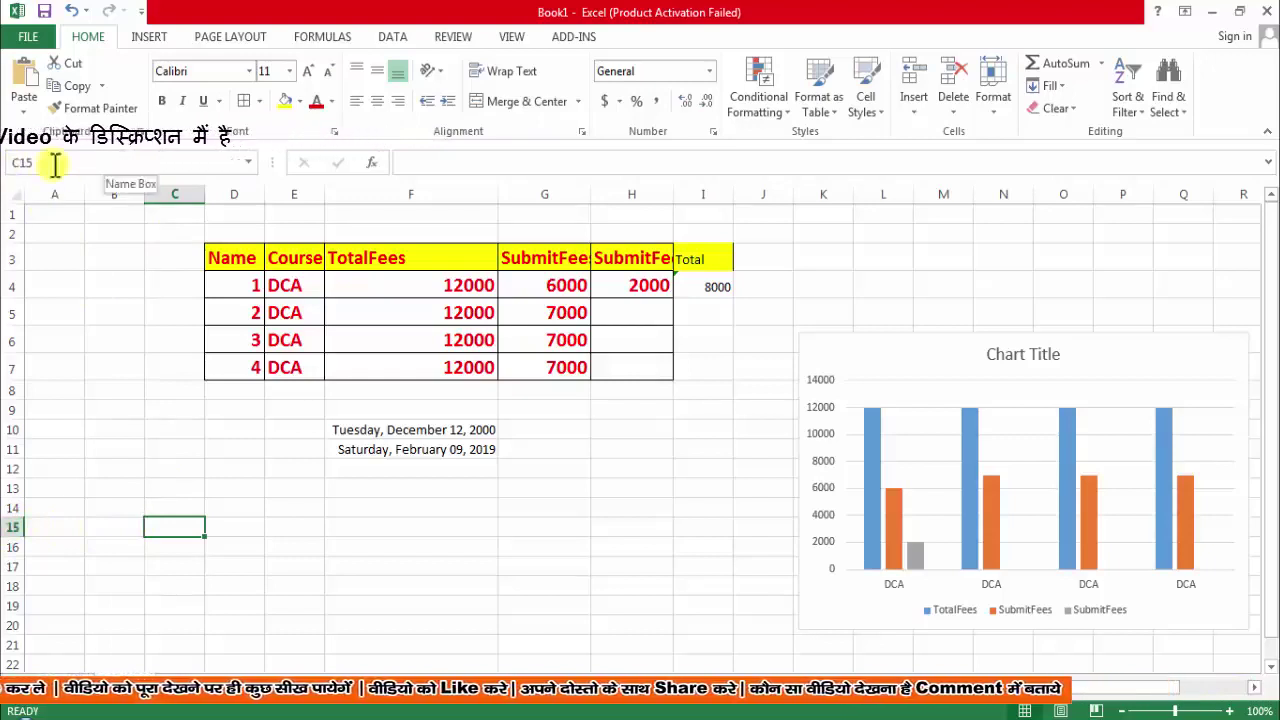
left_click(636, 544)
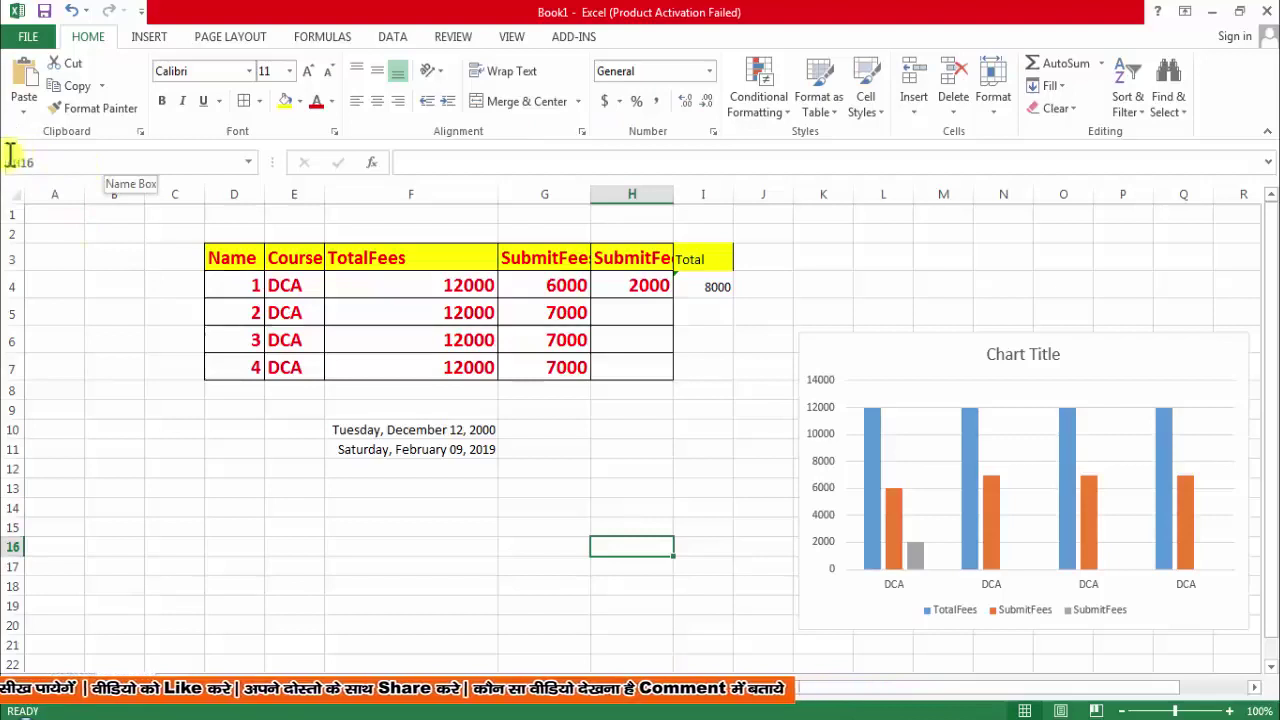
left_click(249, 527)
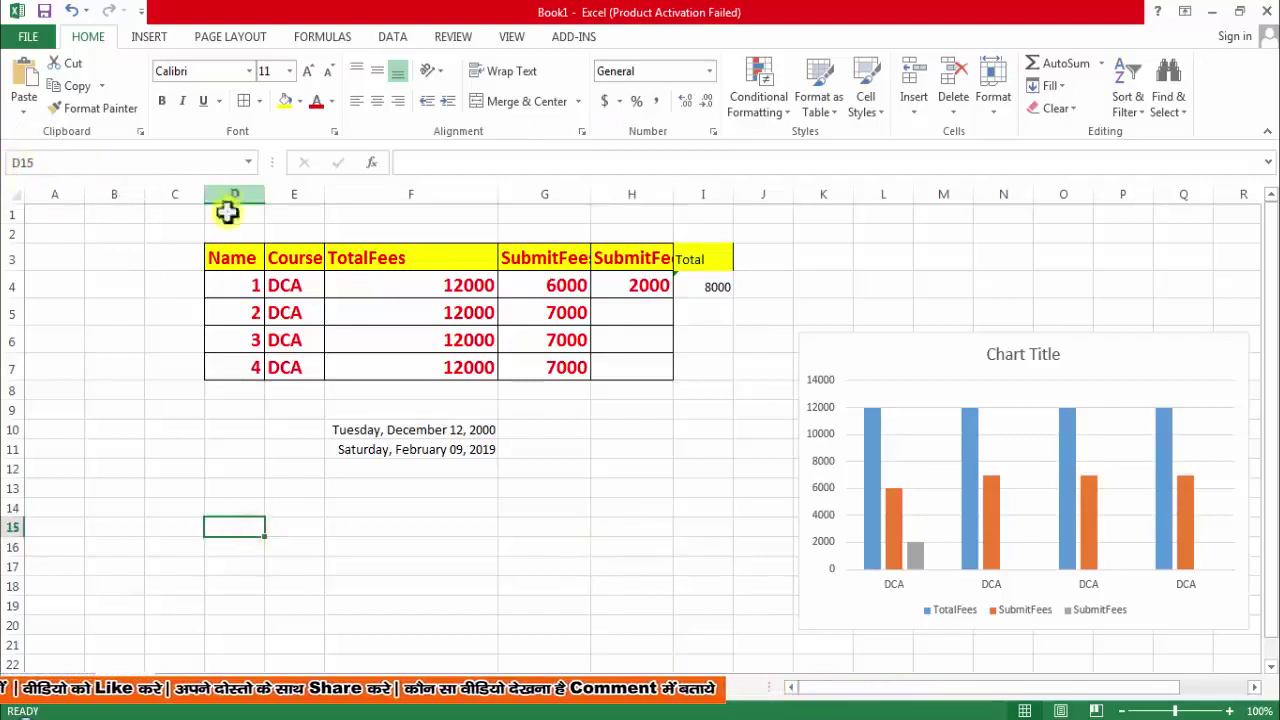
left_click(578, 551)
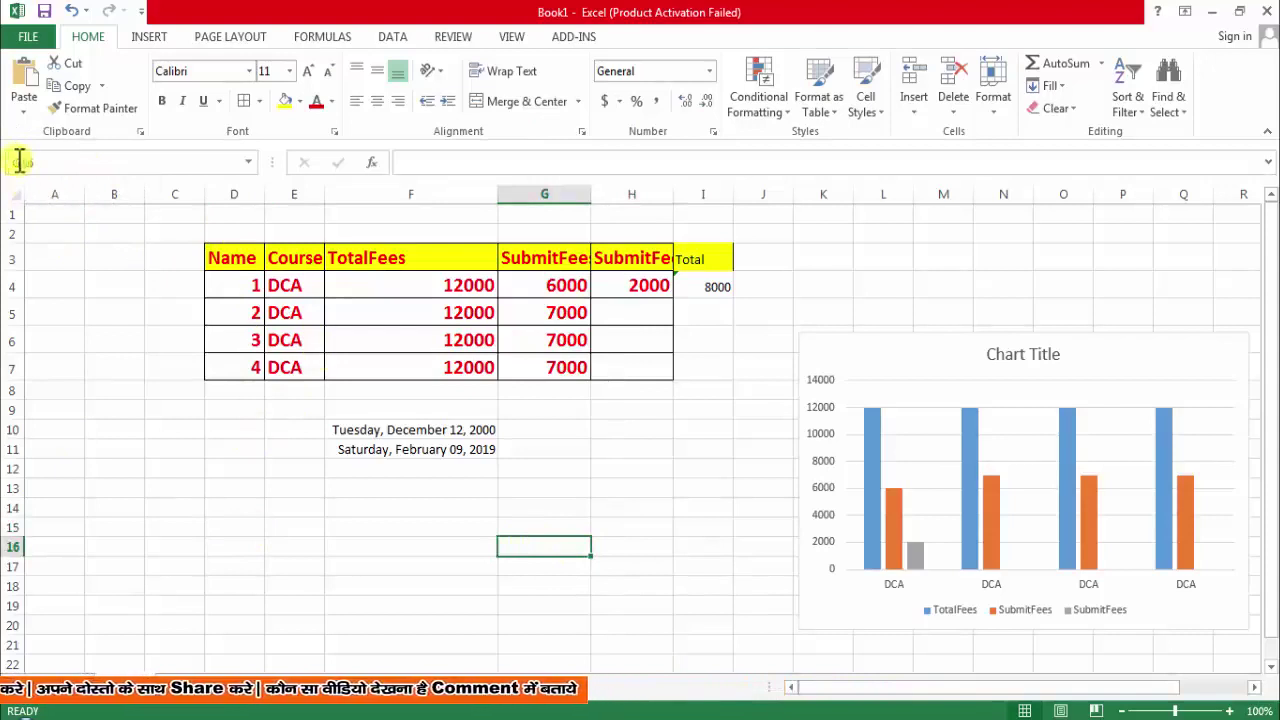
left_click(652, 540)
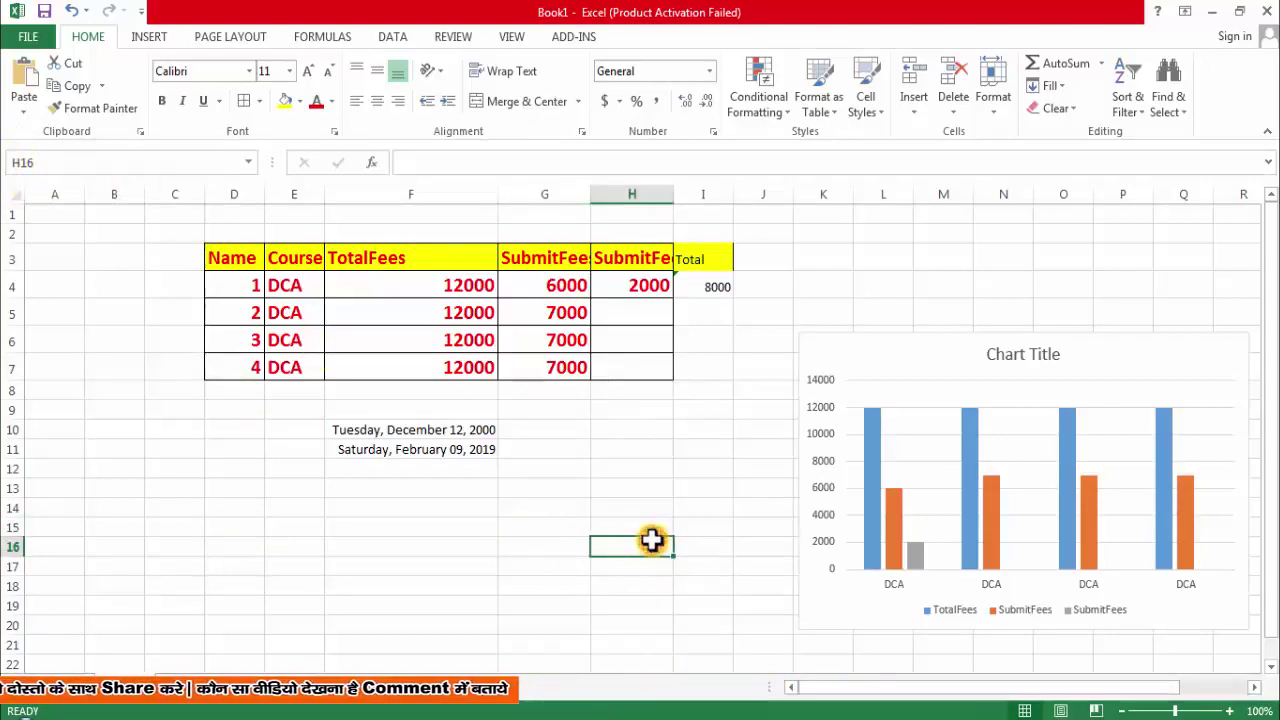
left_click(634, 285)
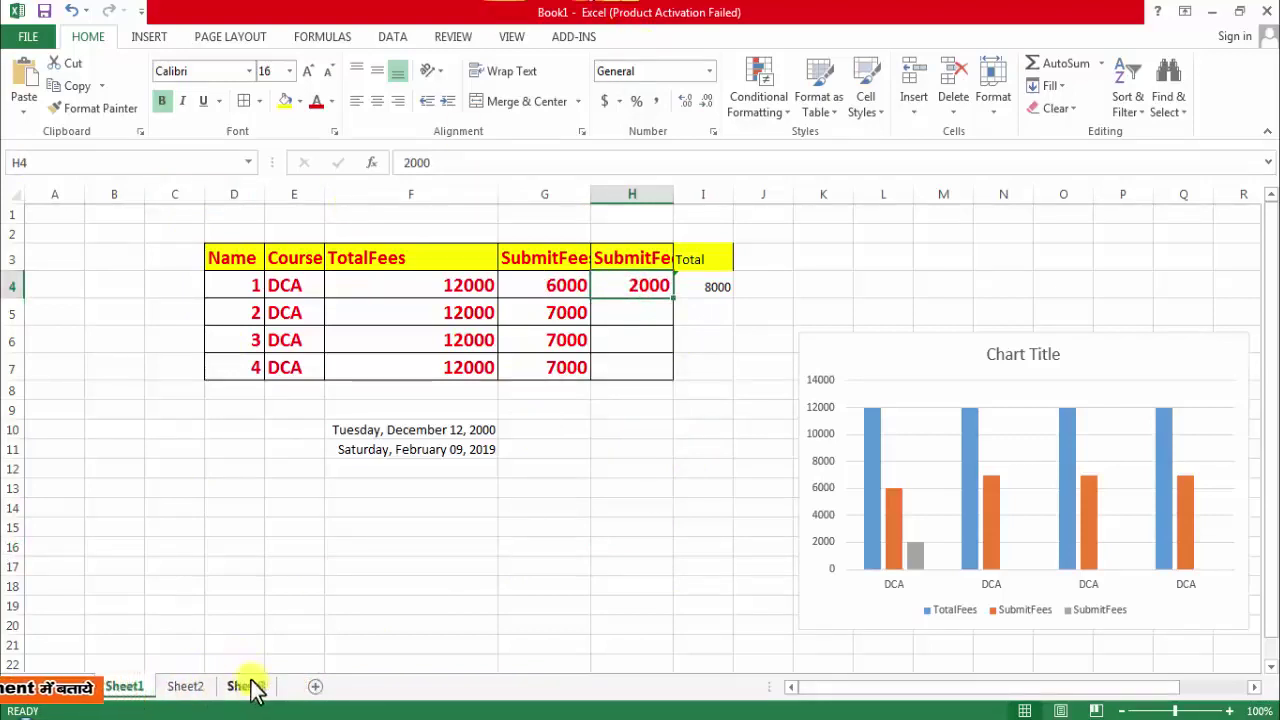
Rename the Sheet1 tab to DCA.
right_click(125, 686)
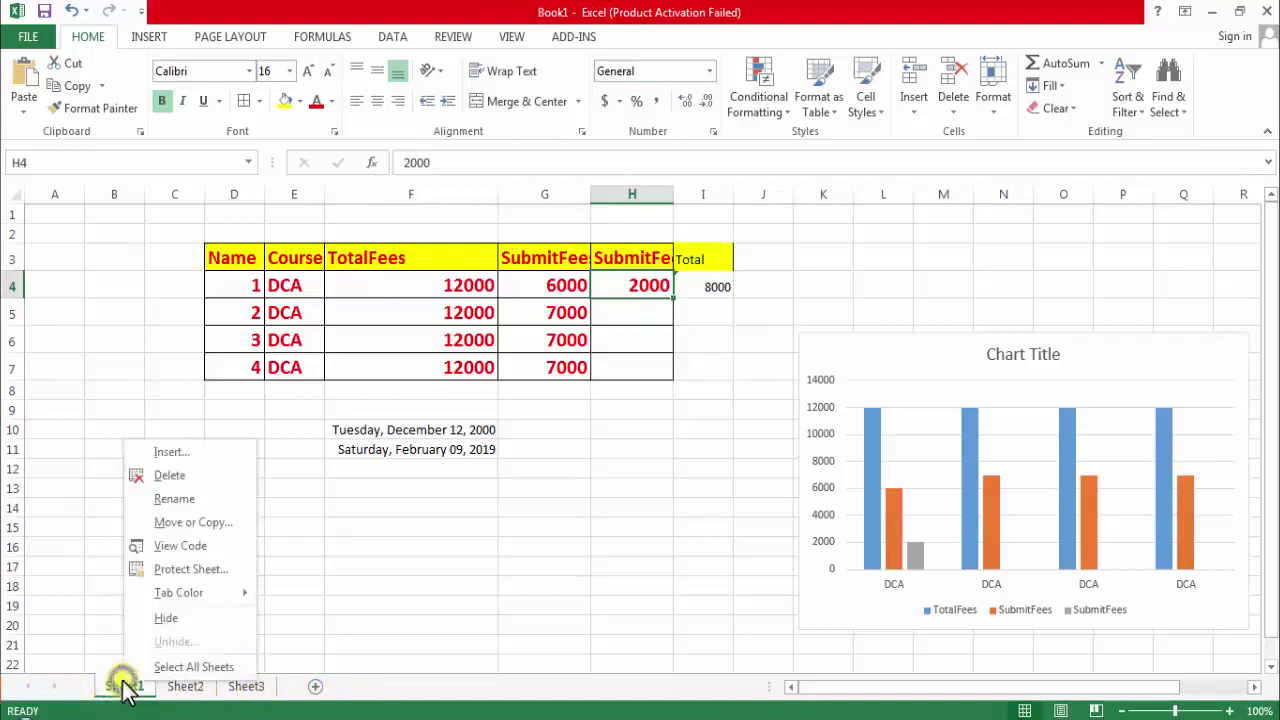
left_click(175, 499)
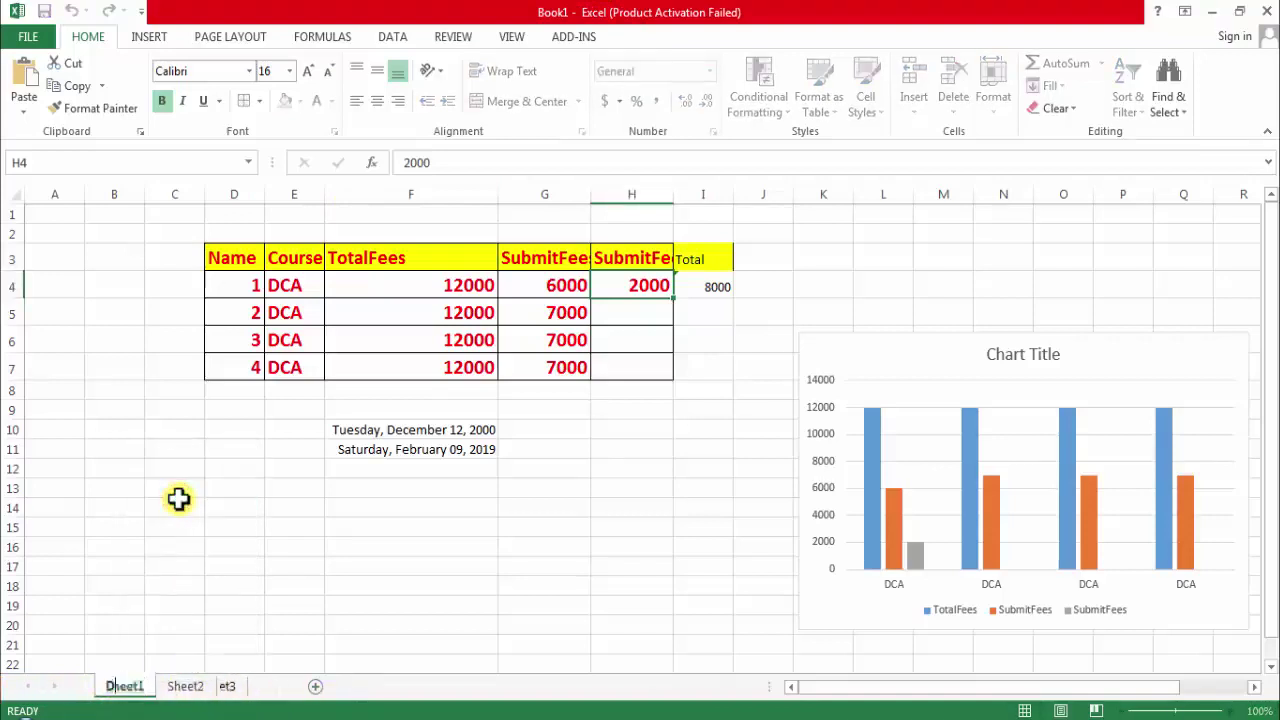
left_click(118, 686)
type("DCA")
left_click(187, 520)
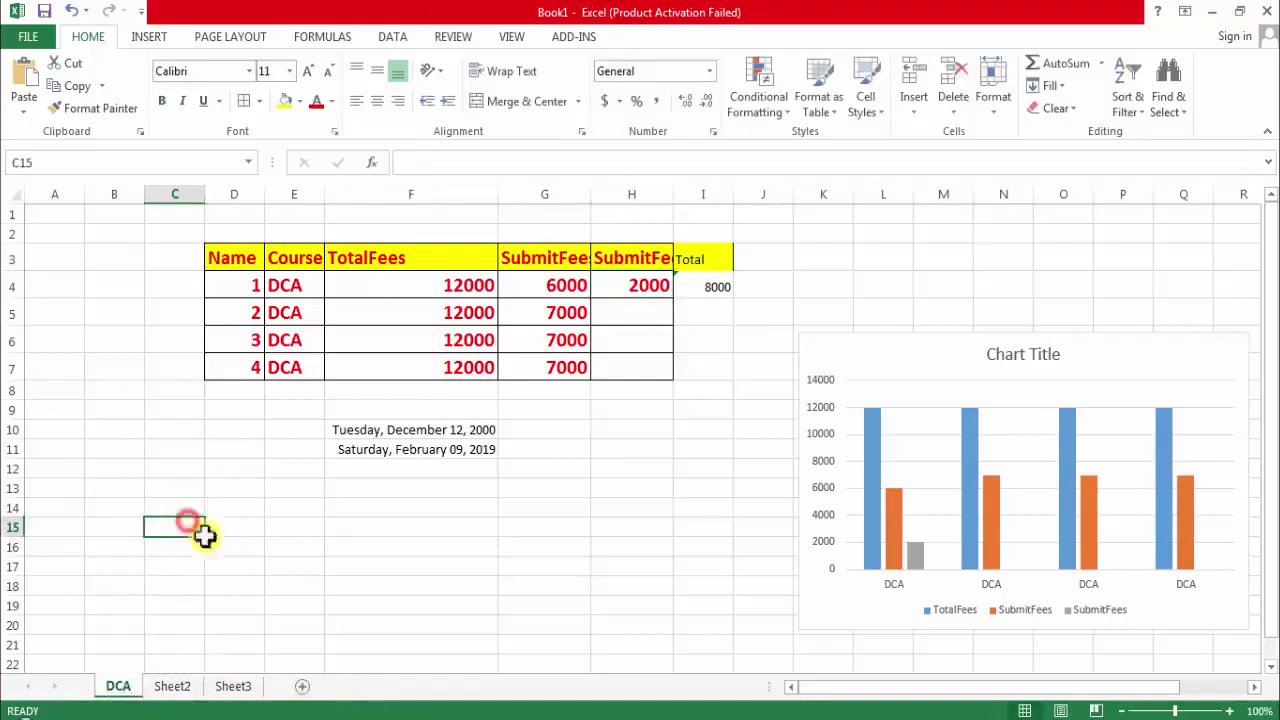
Rename the Sheet2 tab to PGDCA.
right_click(172, 686)
left_click(259, 514)
type("PGDCA")
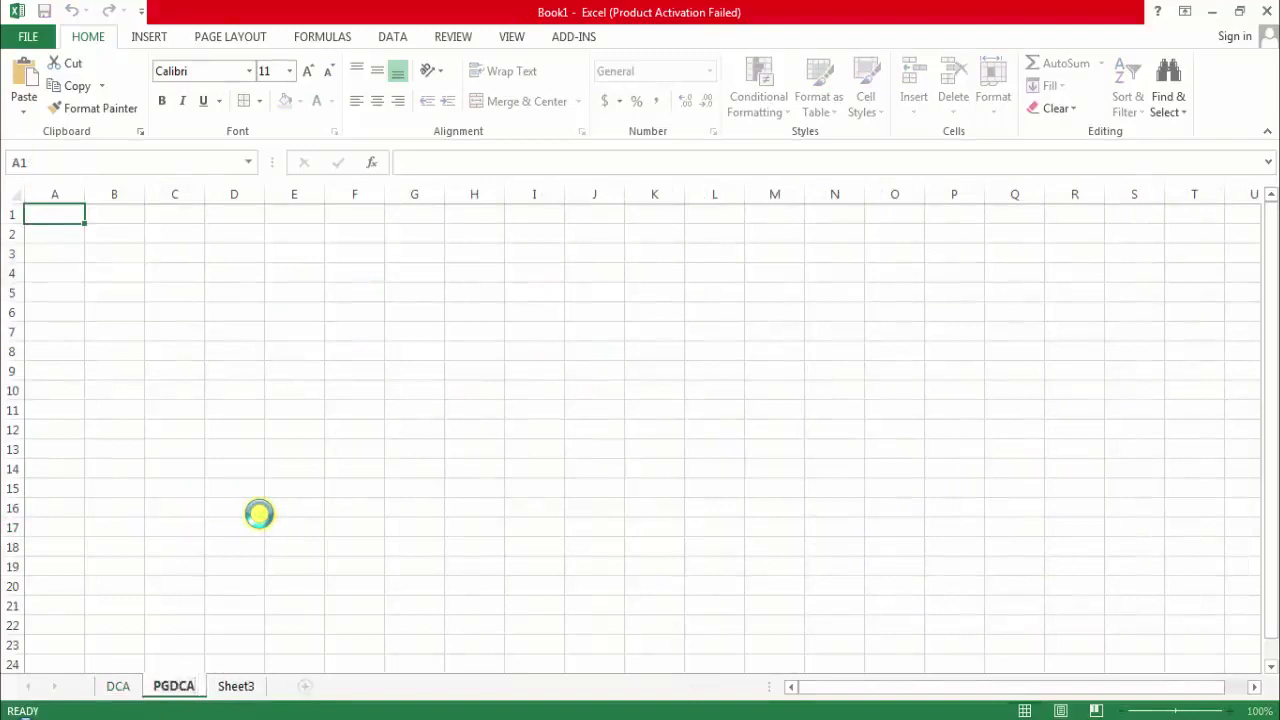
left_click(259, 514)
right_click(174, 687)
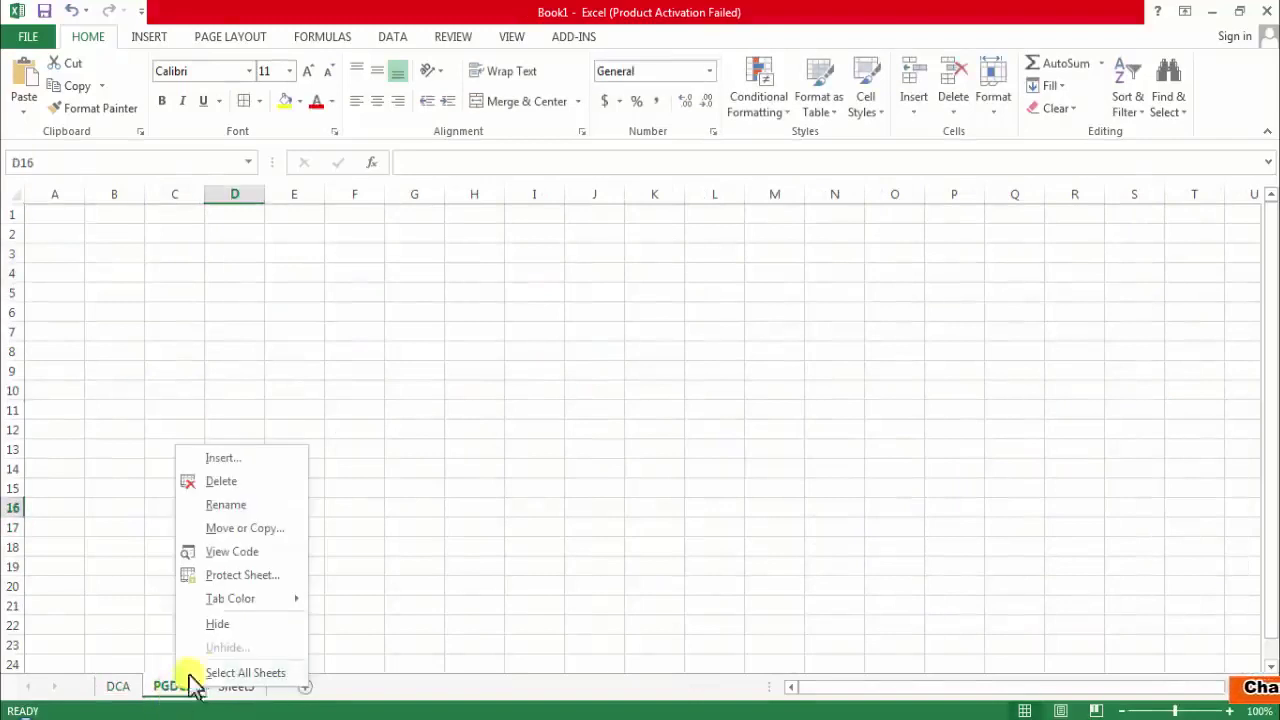
left_click(396, 525)
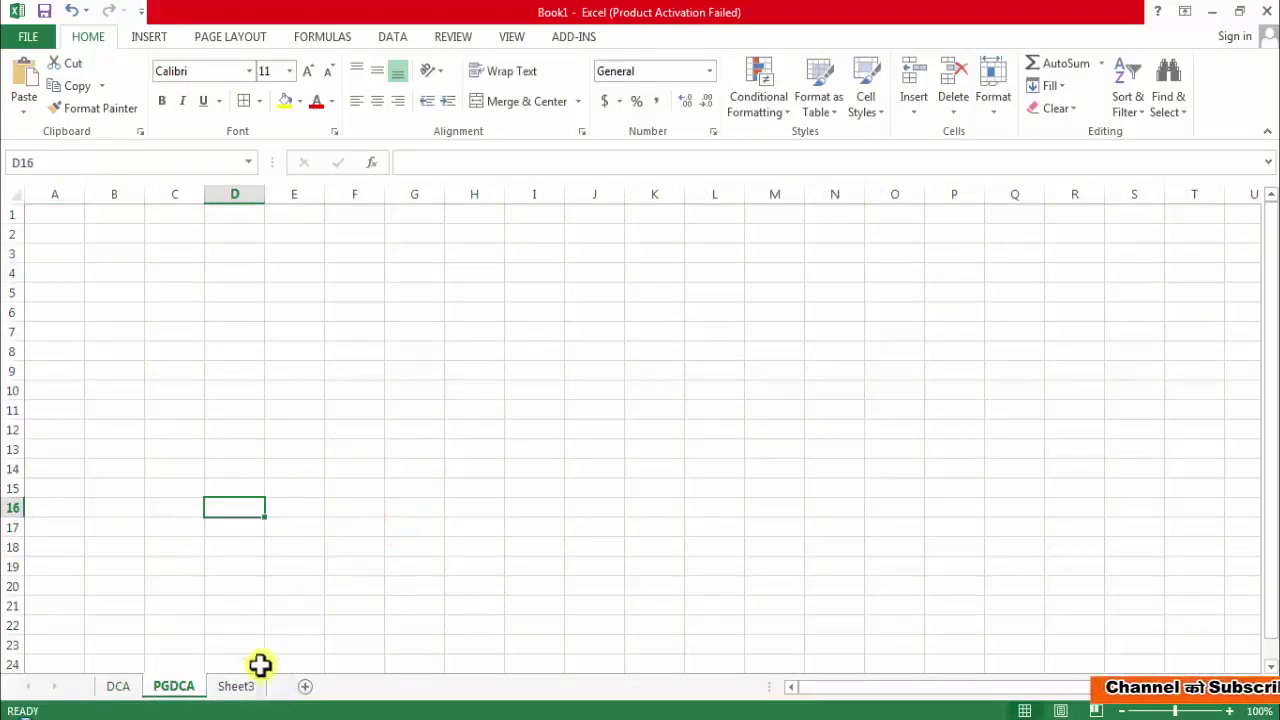
Insert a blank worksheet before Sheet3, then add Sheet5, Sheet6 and Sheet7.
right_click(250, 684)
left_click(294, 451)
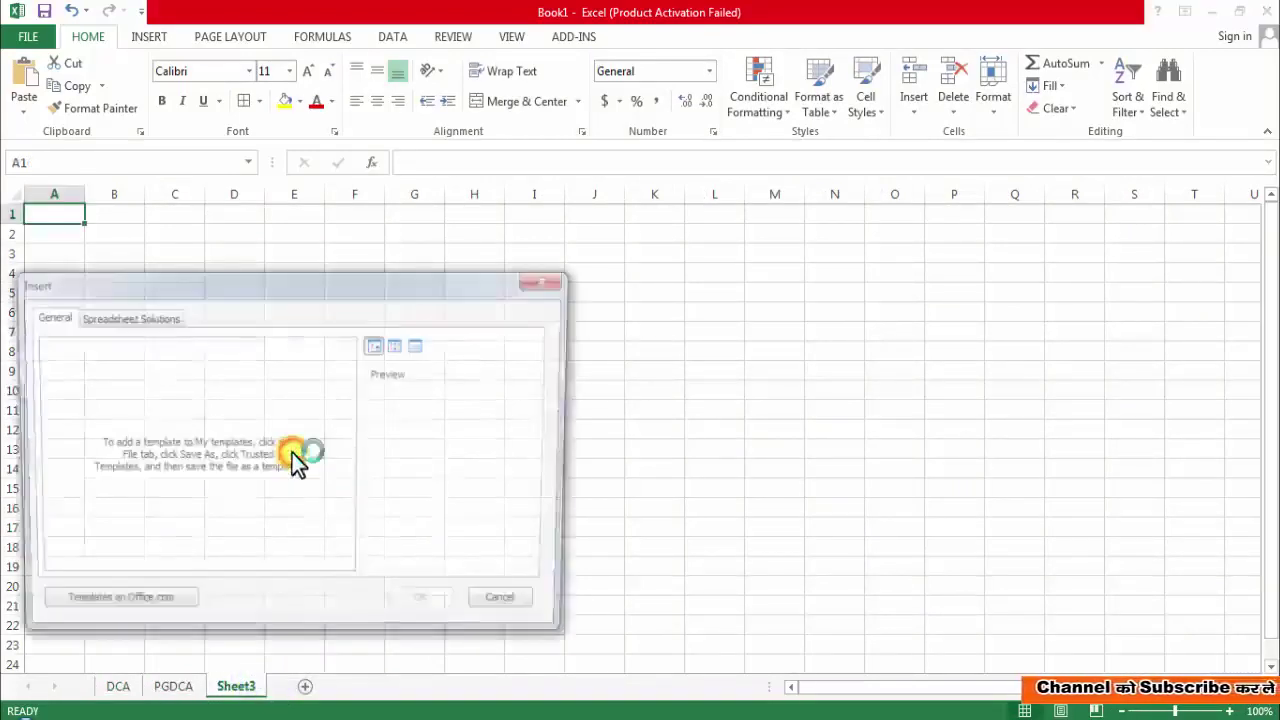
left_click(456, 616)
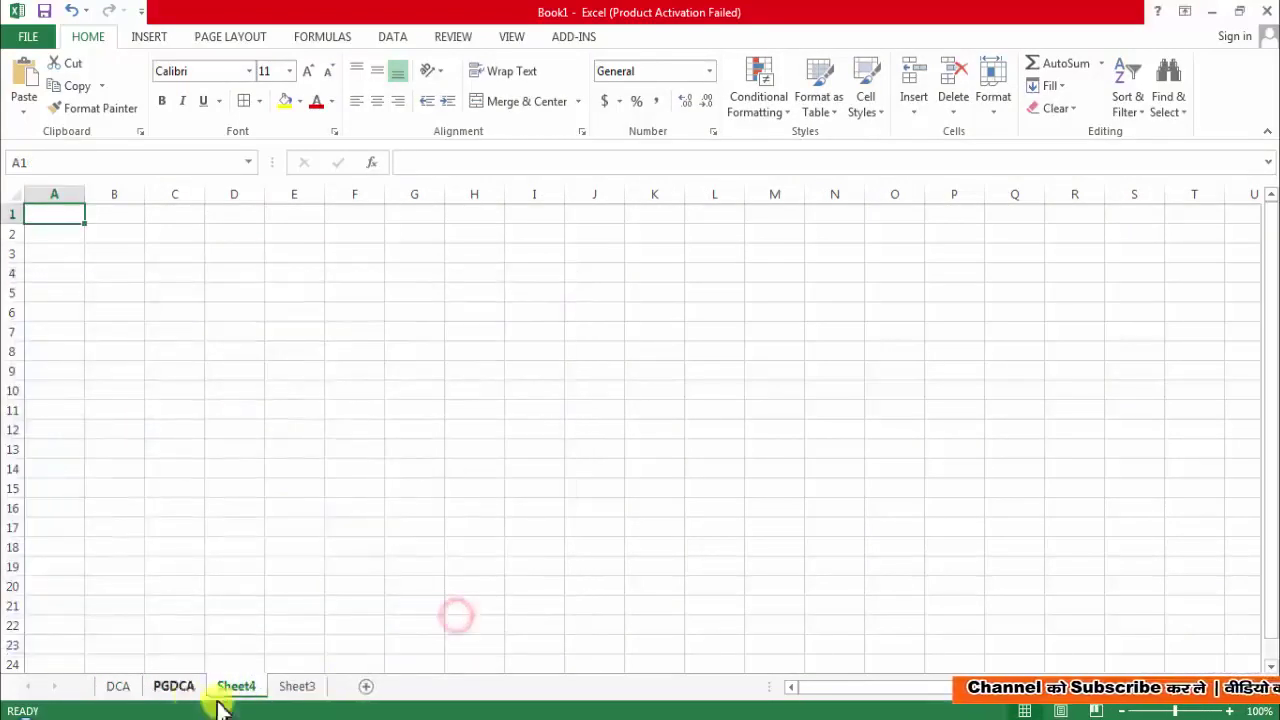
left_click(364, 688)
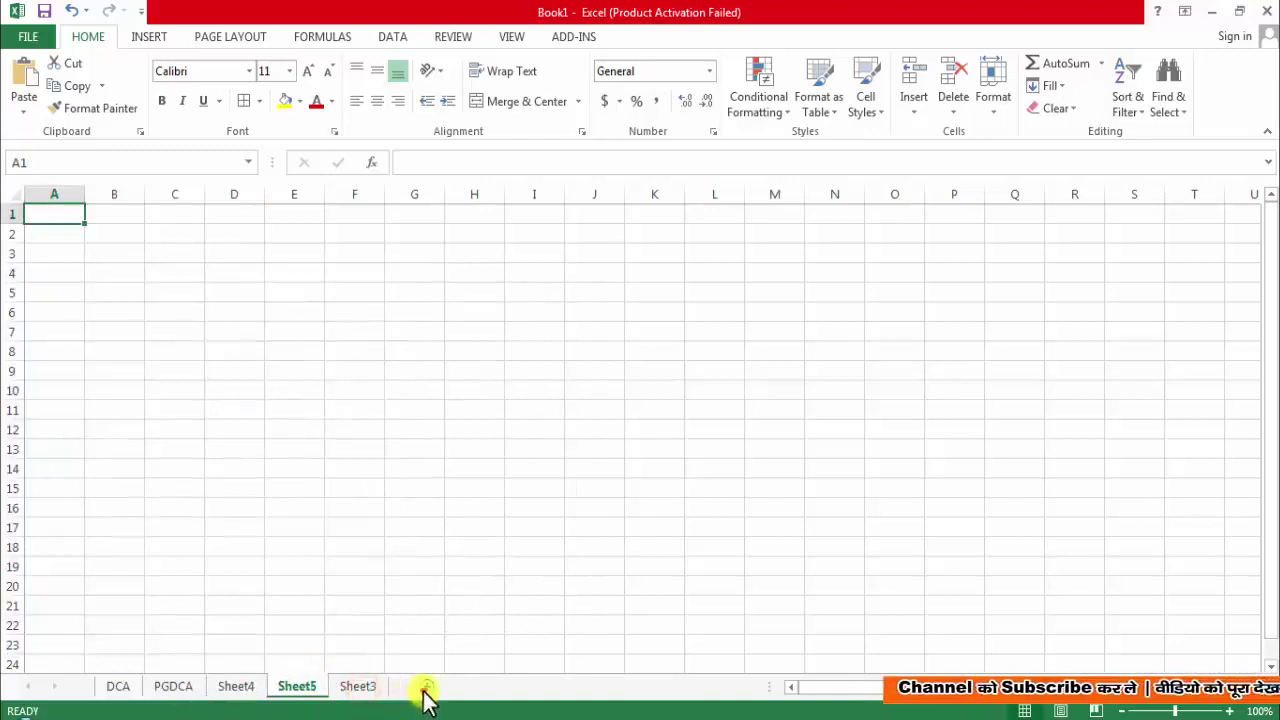
left_click(426, 687)
left_click(484, 688)
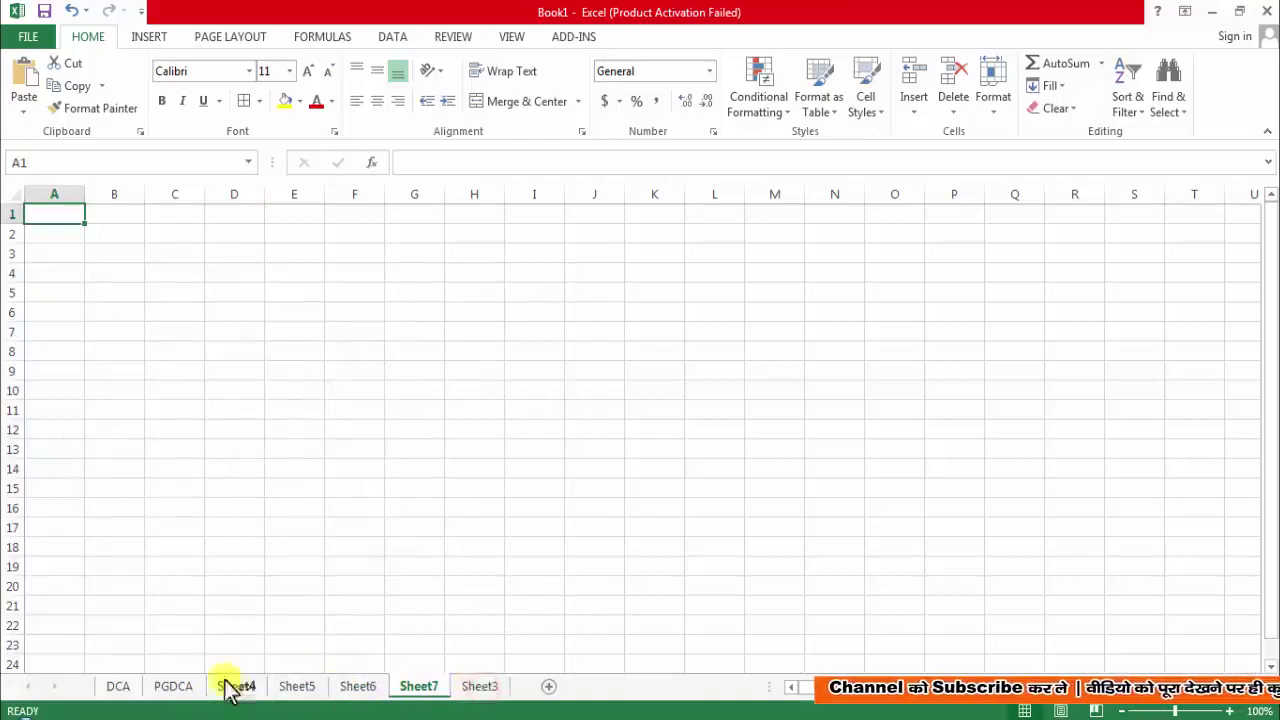
Colour the PGDCA sheet tab yellow and view it from Sheet4.
right_click(183, 690)
left_click(252, 605)
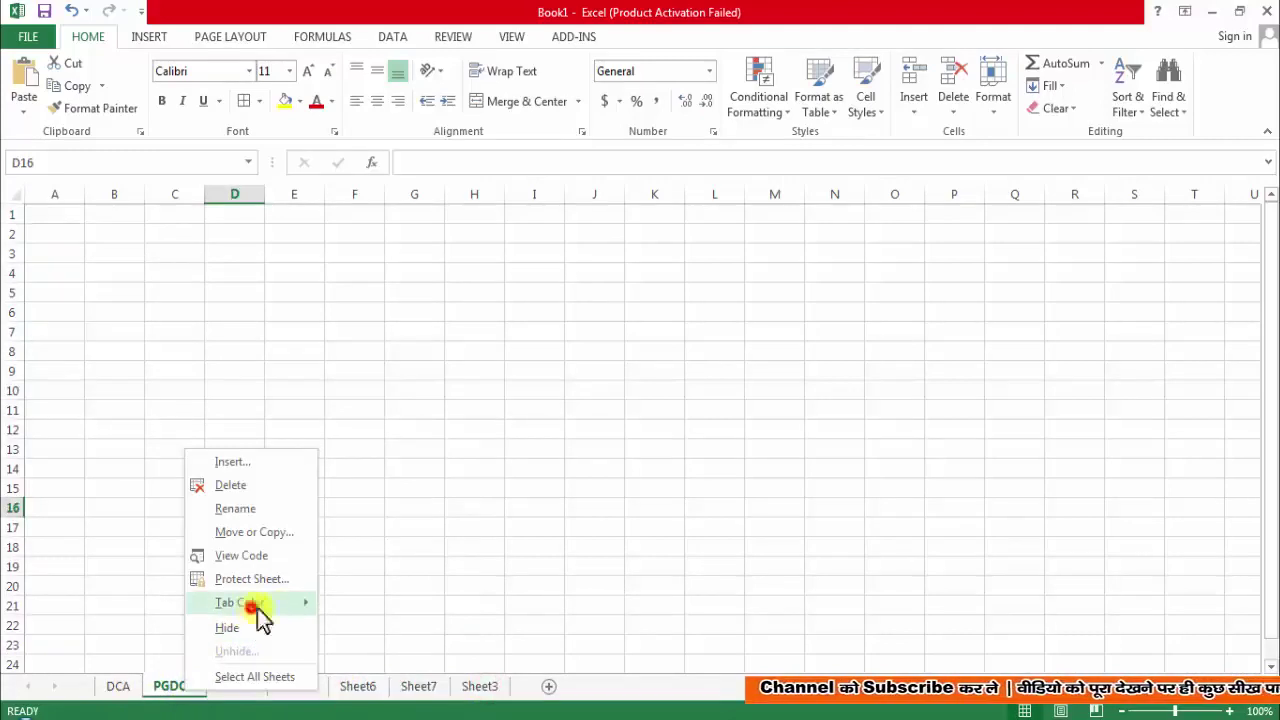
left_click(360, 658)
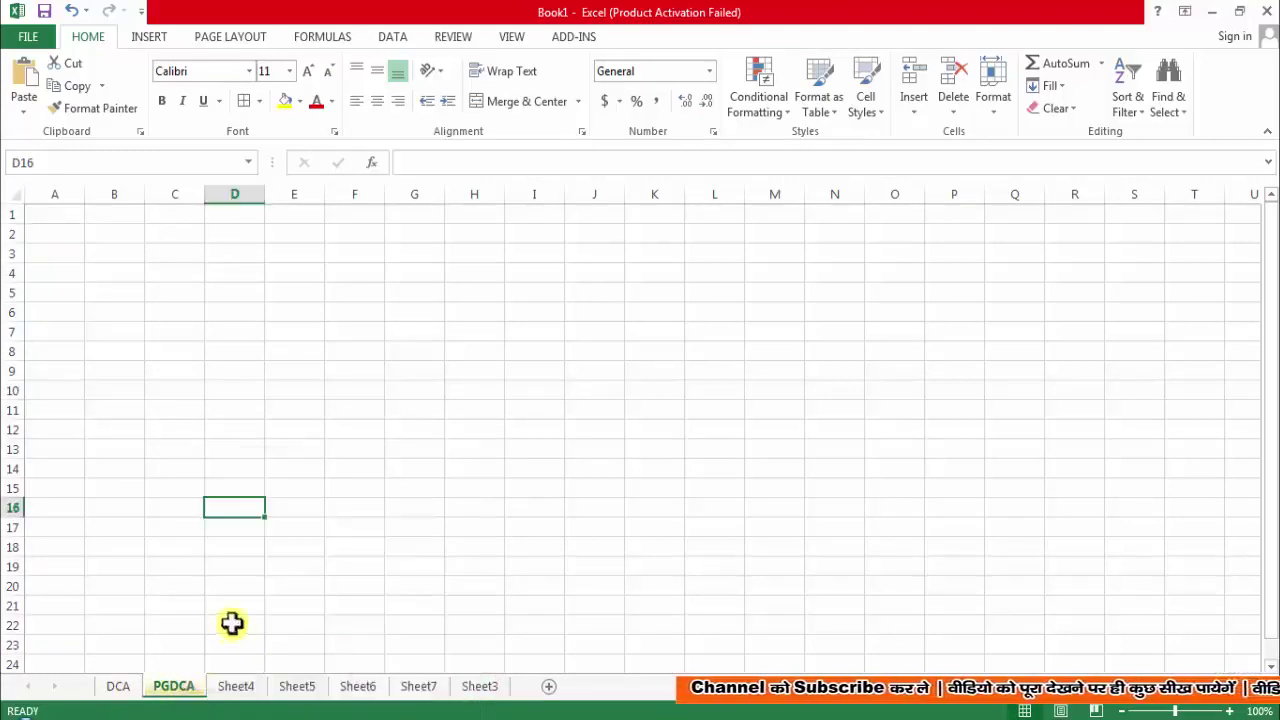
left_click(231, 686)
Reopen and dismiss PGDCA's tab menu, then return to the DCA sheet.
right_click(188, 684)
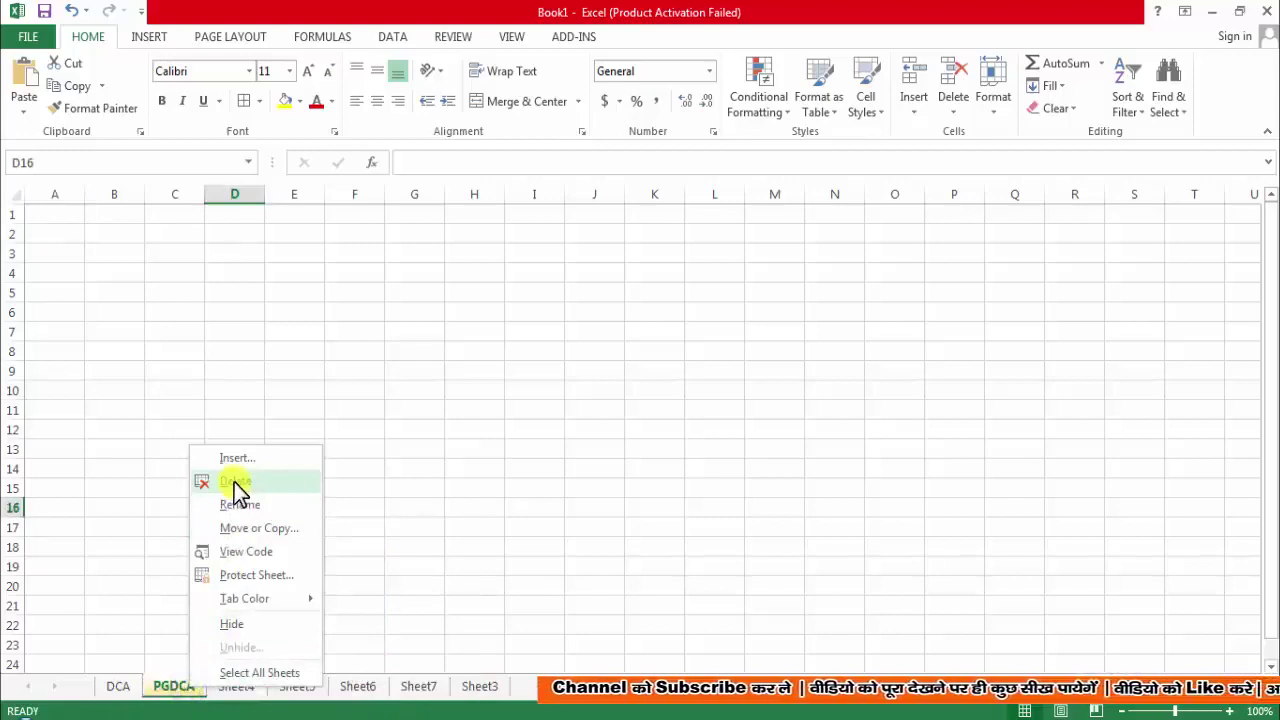
left_click(389, 566)
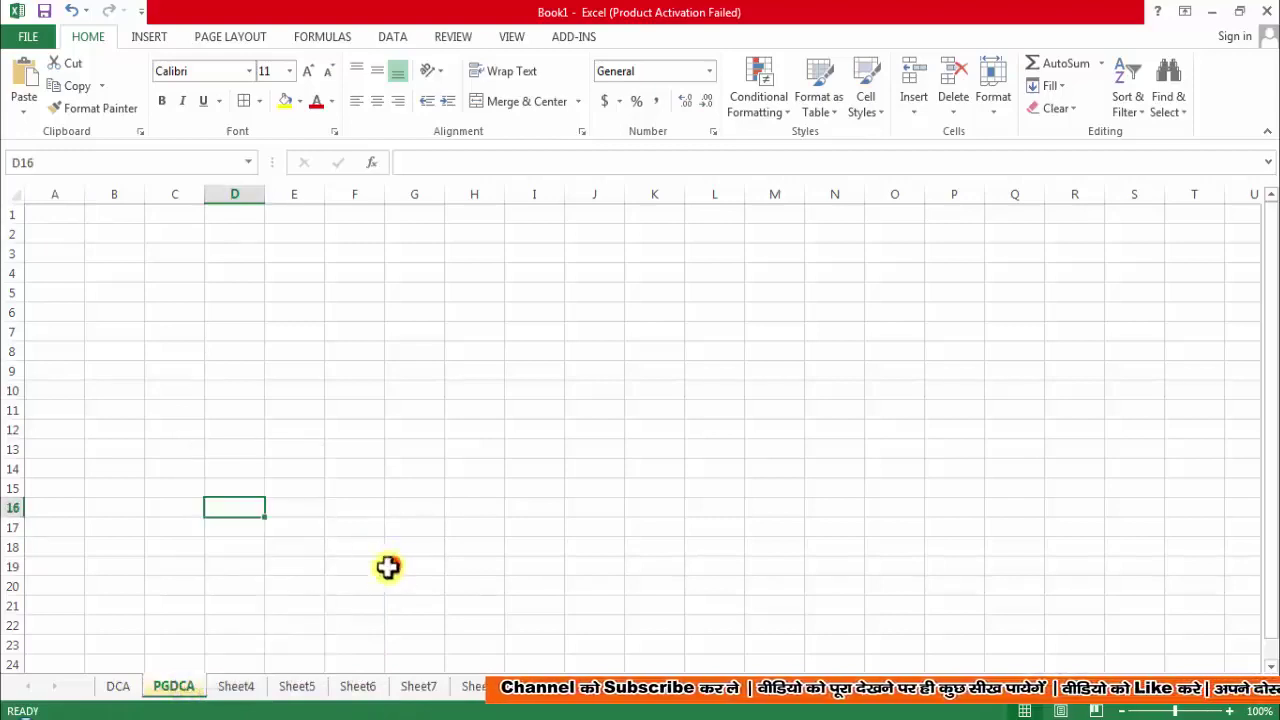
right_click(178, 688)
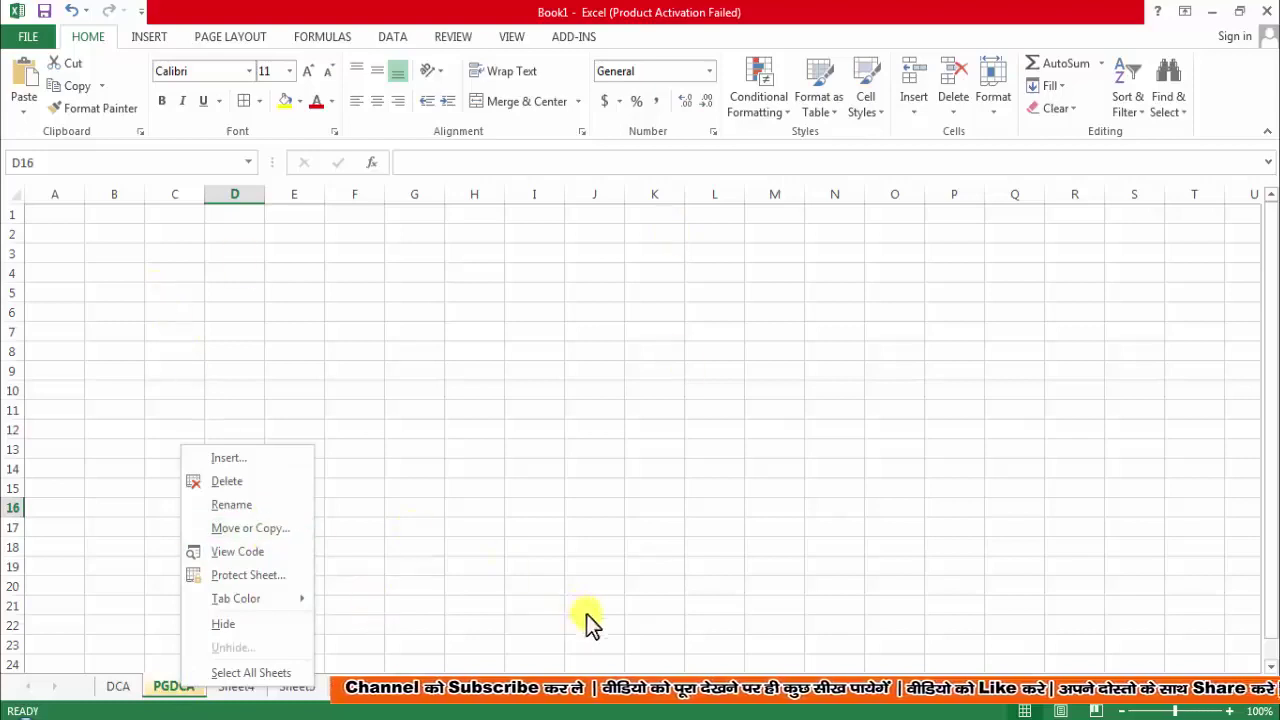
left_click(448, 510)
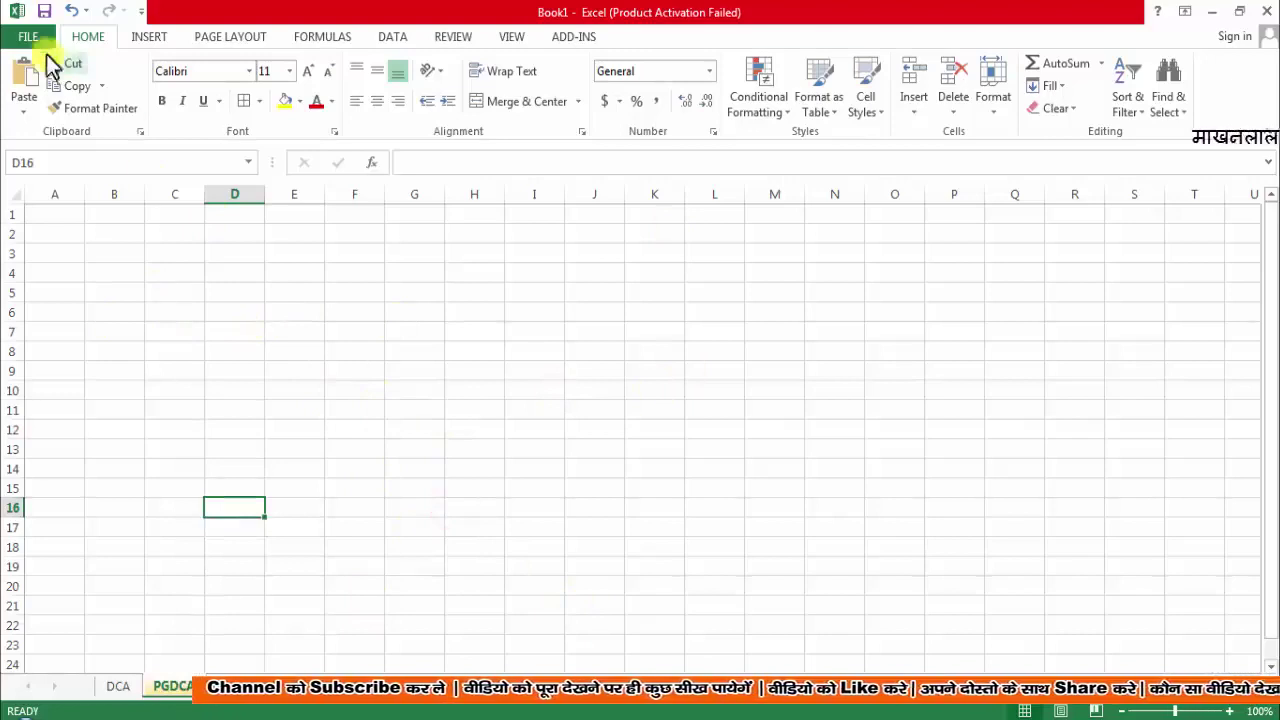
left_click(152, 313)
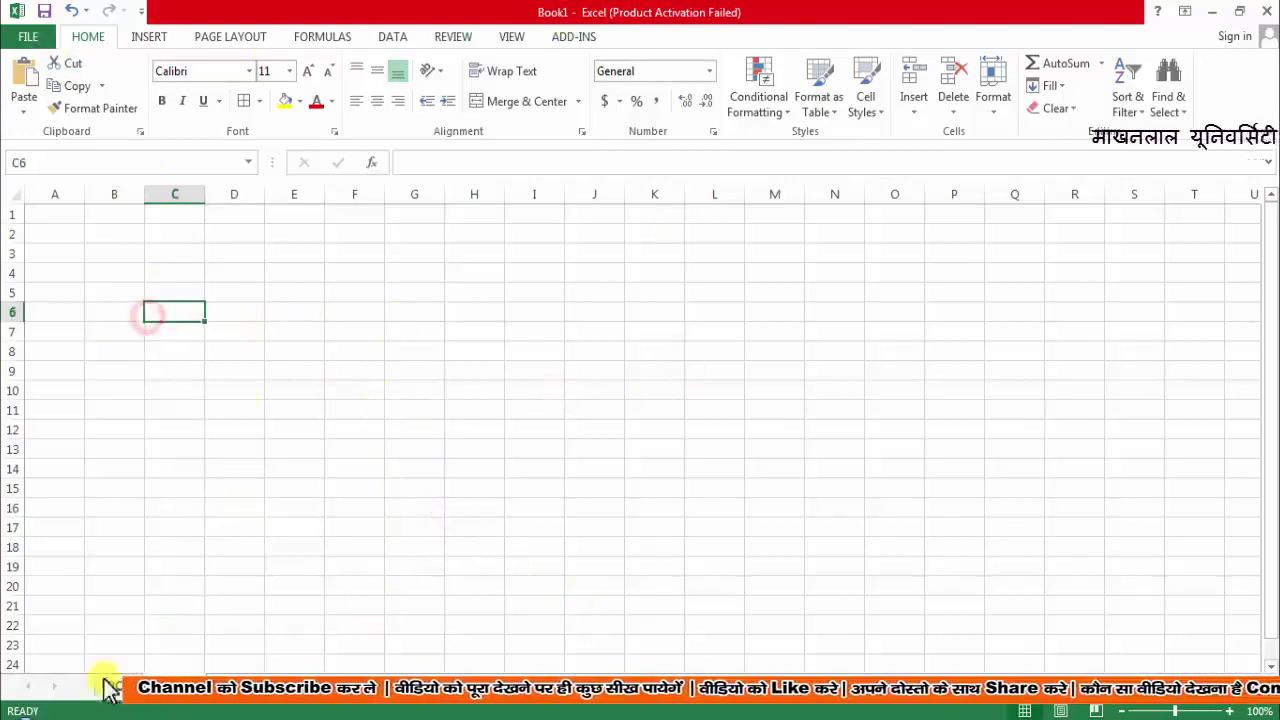
left_click(115, 686)
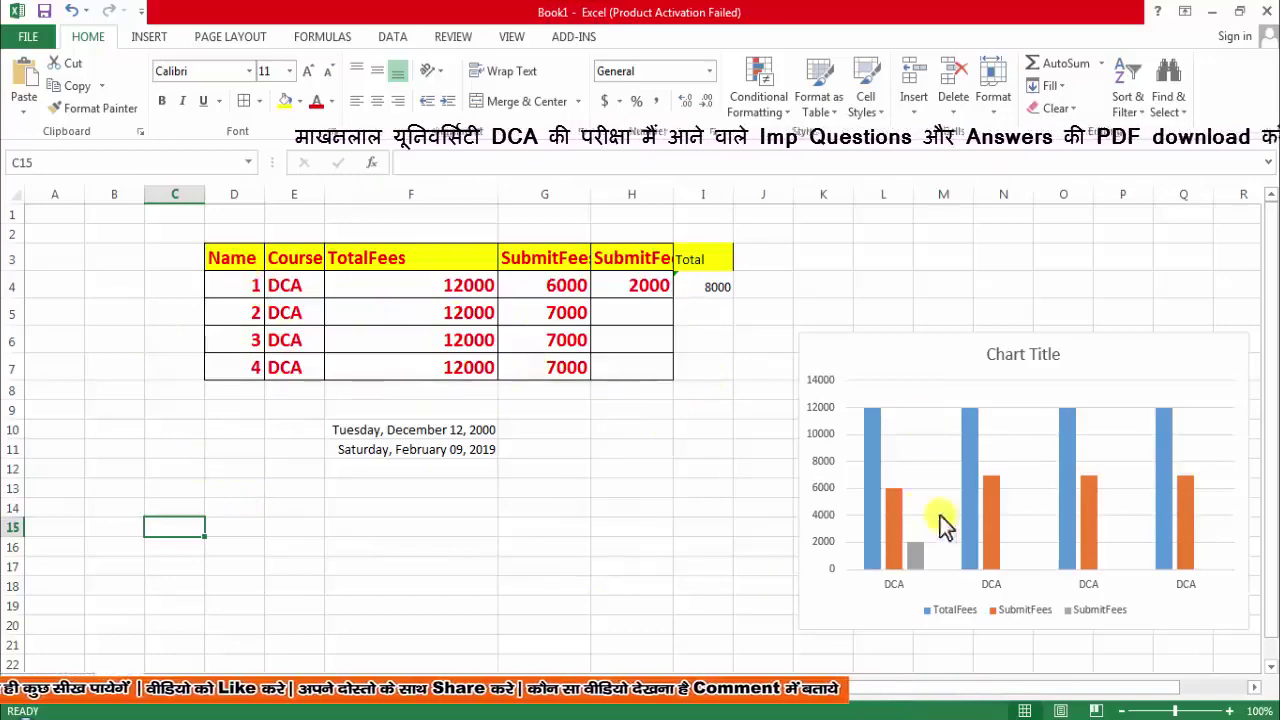
Inspect the fees chart, G4 (6000), H4 (2000) and the Total formula =SUM(G4:H4) in I4.
left_click(950, 456)
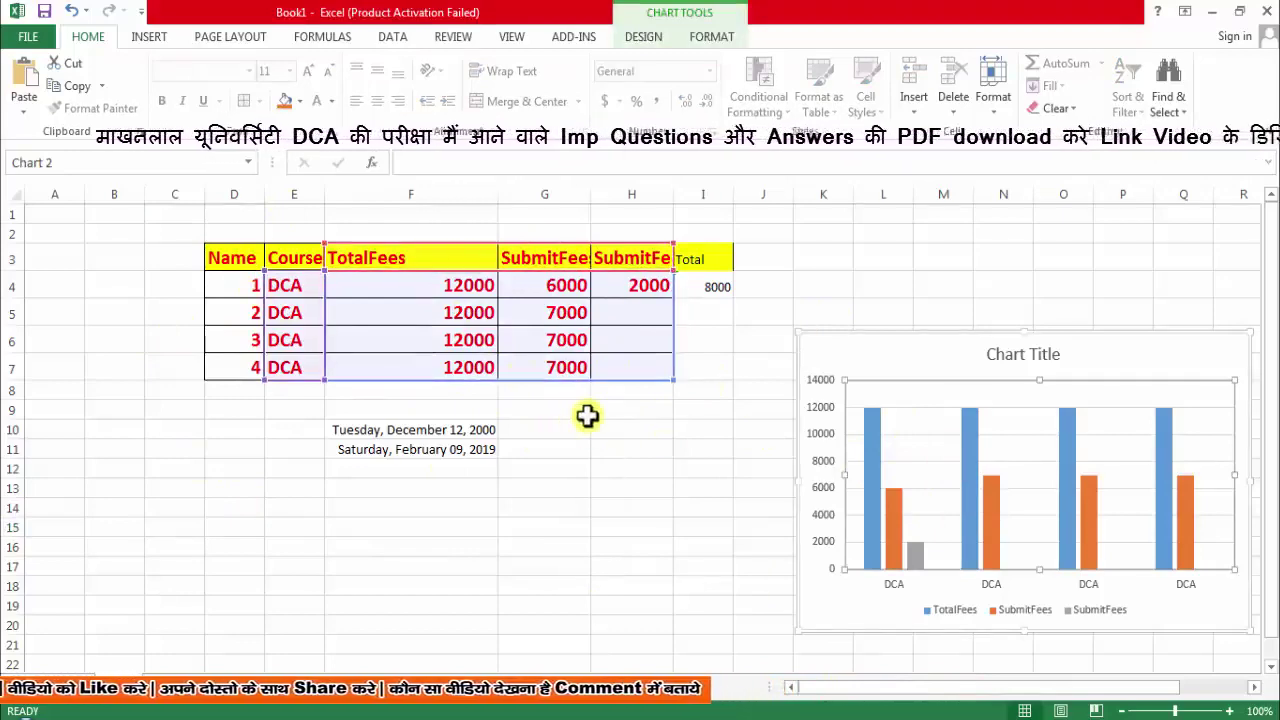
left_click(300, 528)
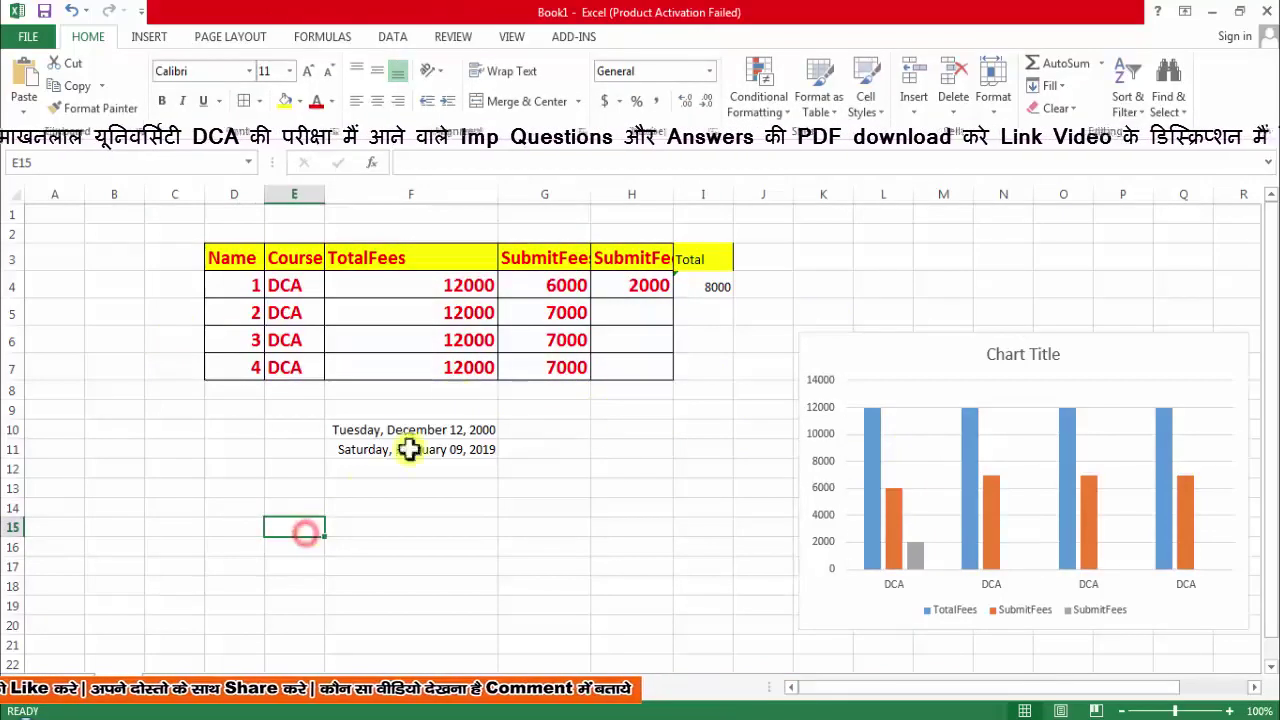
left_click(428, 165)
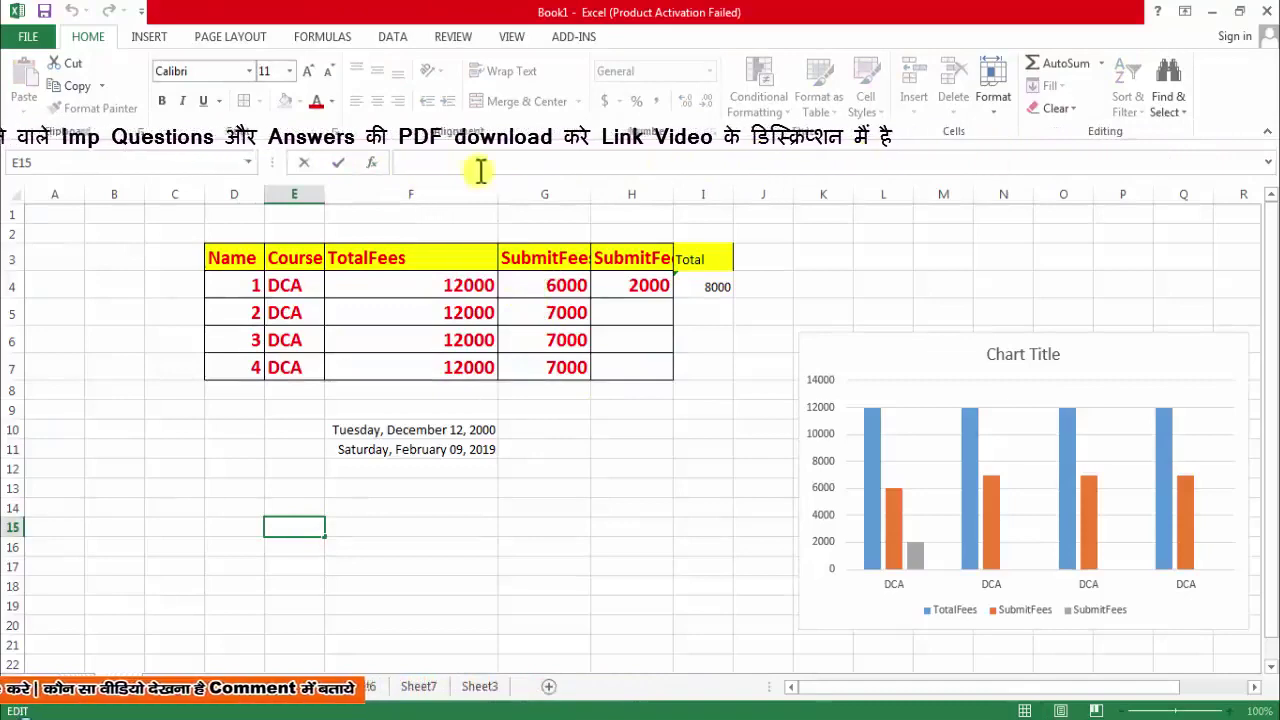
left_click(567, 290)
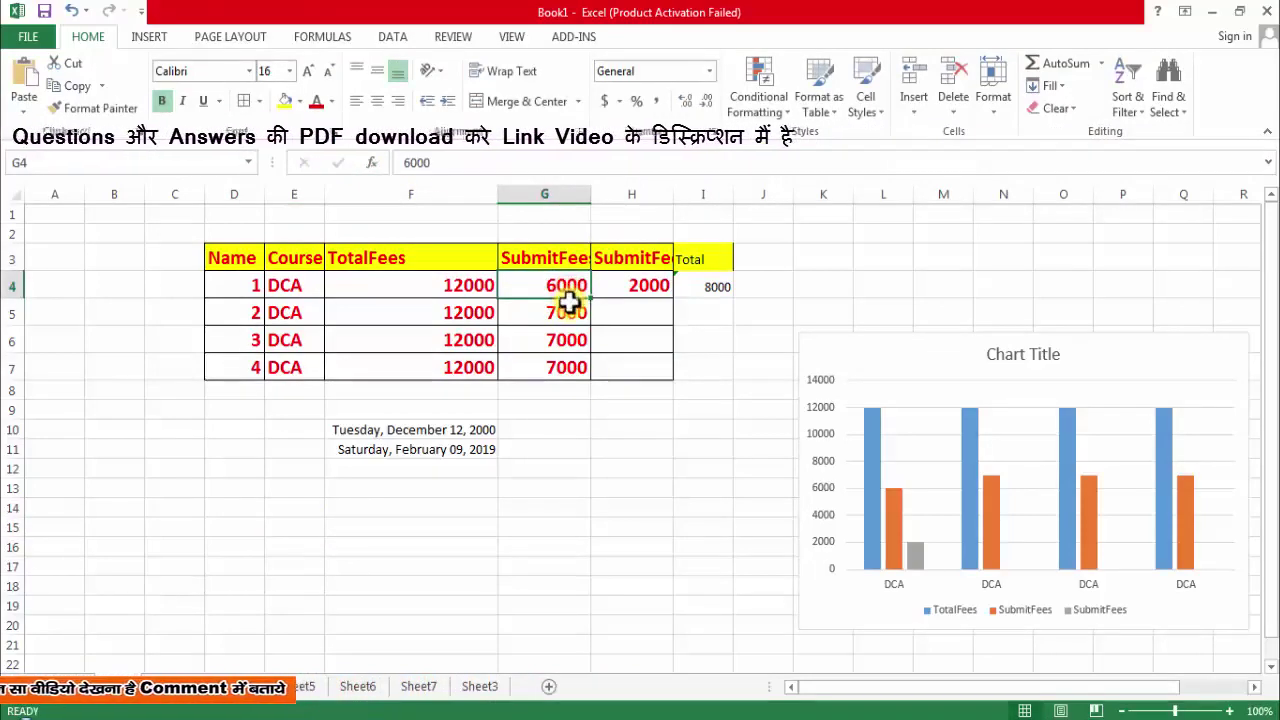
left_click(651, 284)
left_click(690, 287)
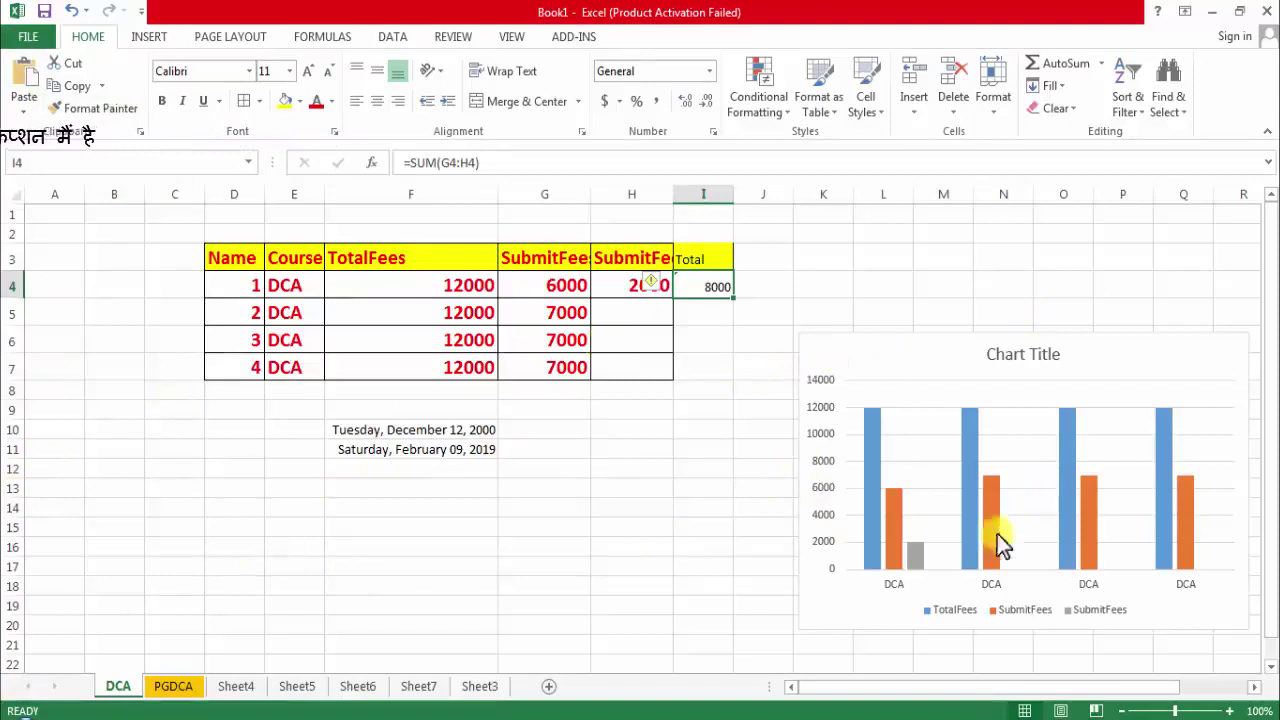
In Print settings, choose Print Entire Workbook, preview the three pages, and go back.
left_click(45, 43)
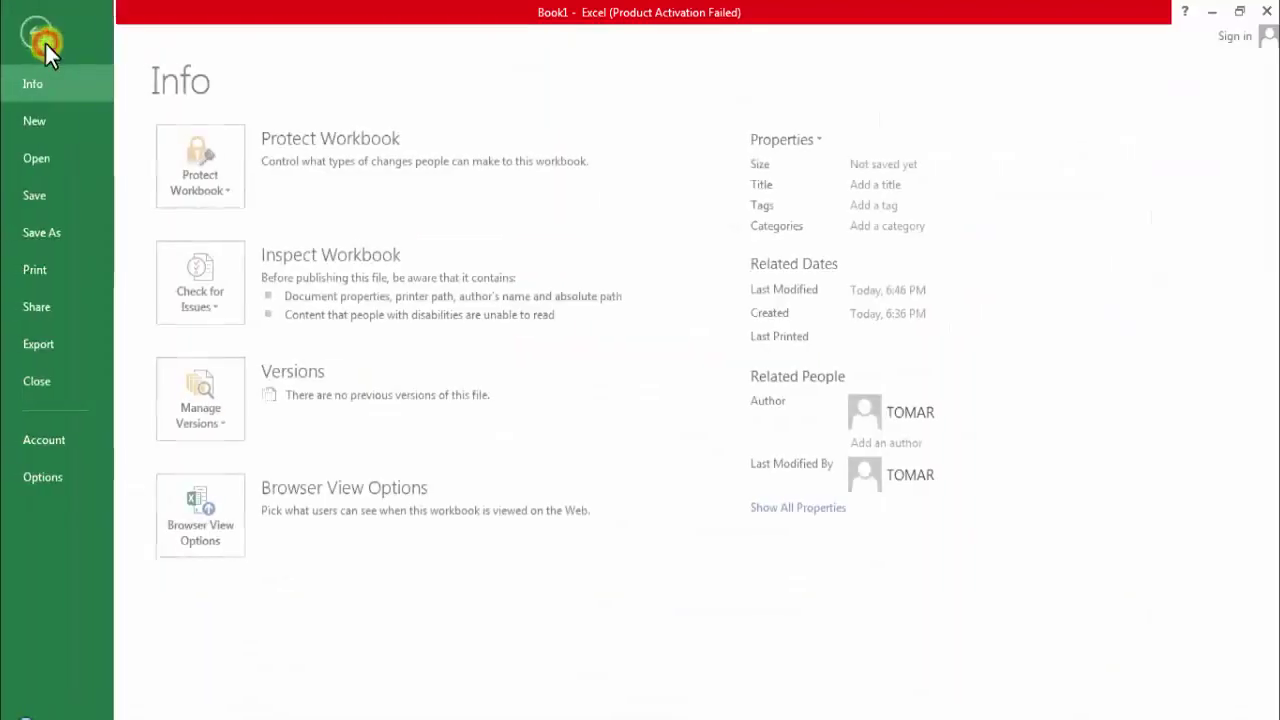
left_click(54, 274)
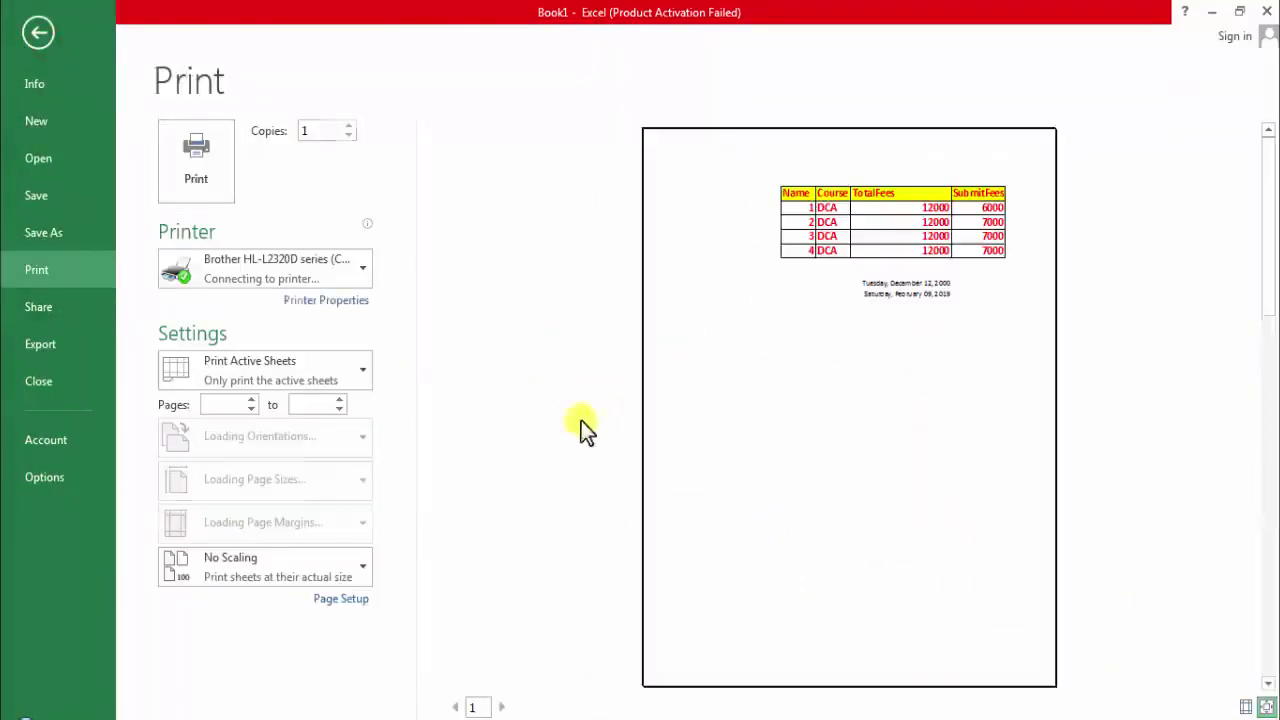
left_click(344, 374)
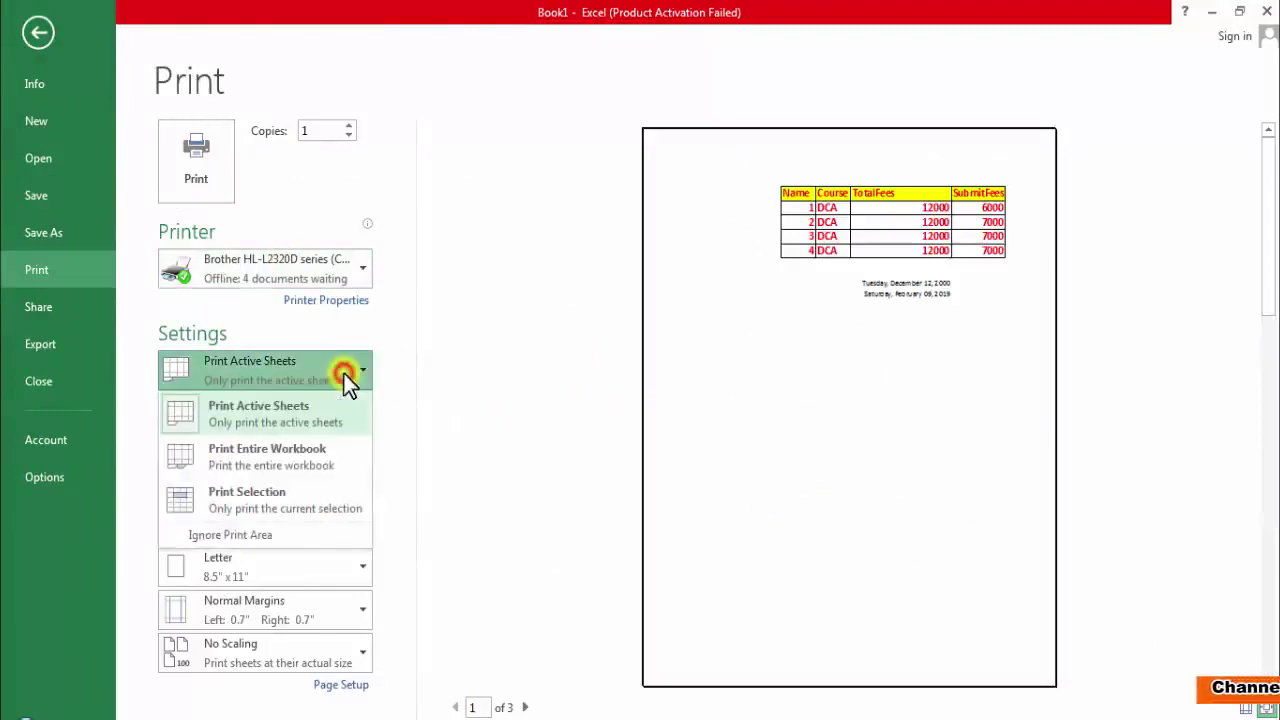
left_click(313, 455)
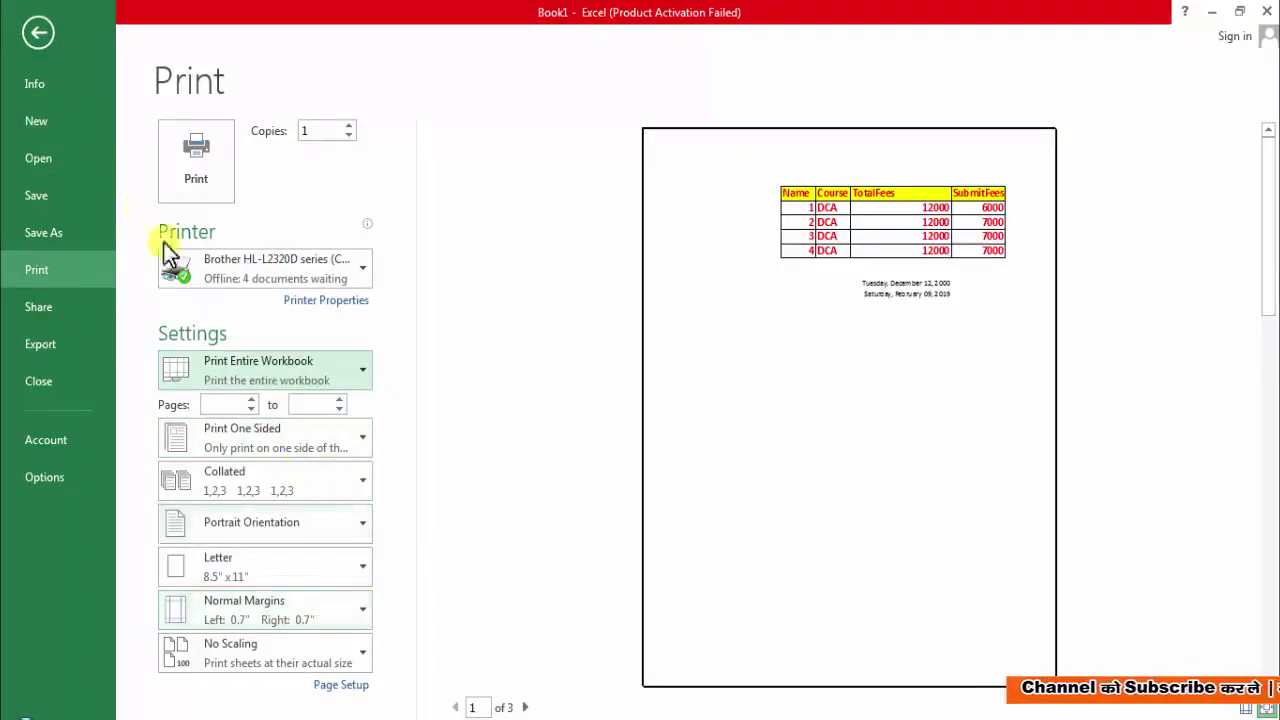
left_click(34, 31)
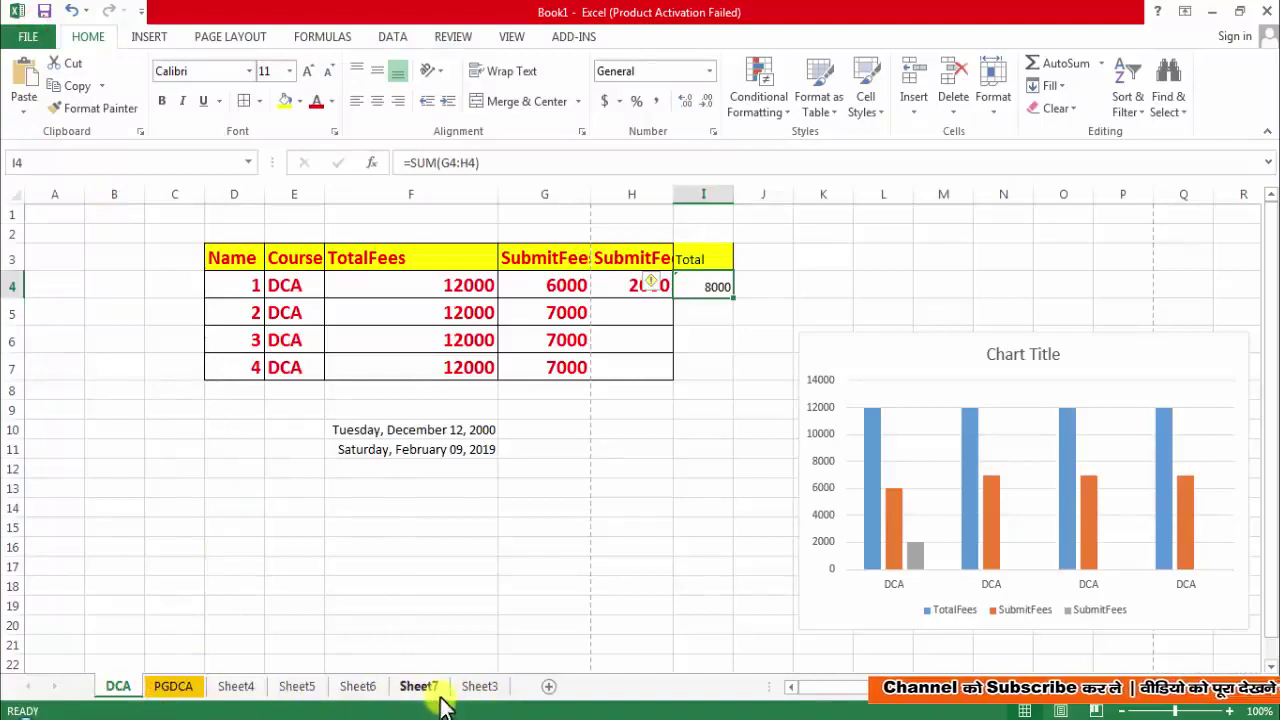
Switch the print setting back to Print Active Sheets and return to the DCA sheet.
left_click(33, 32)
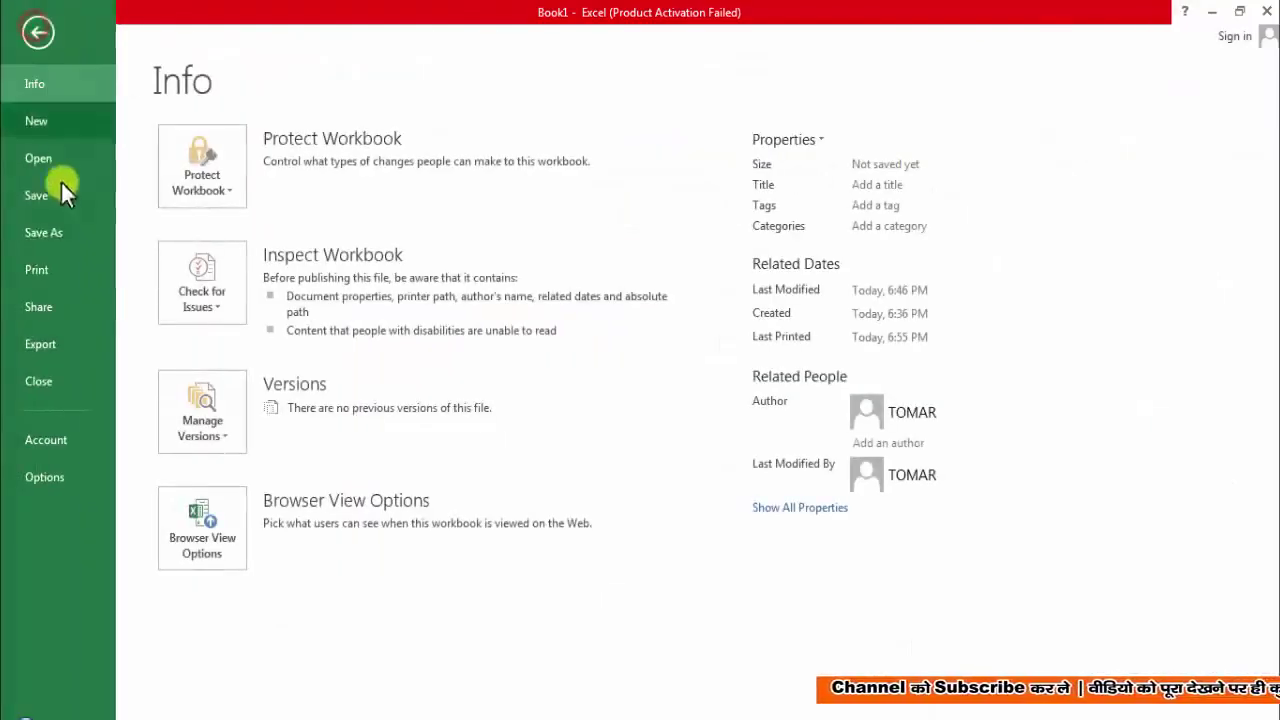
left_click(48, 276)
left_click(353, 371)
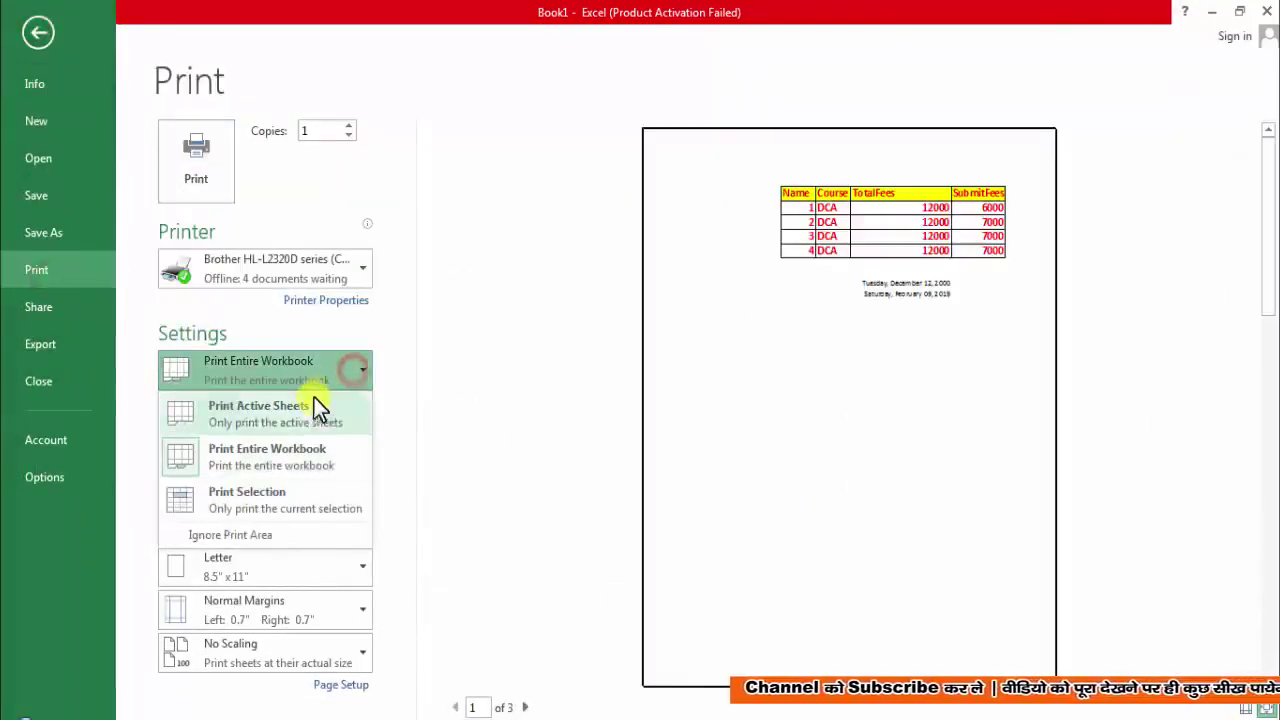
left_click(312, 411)
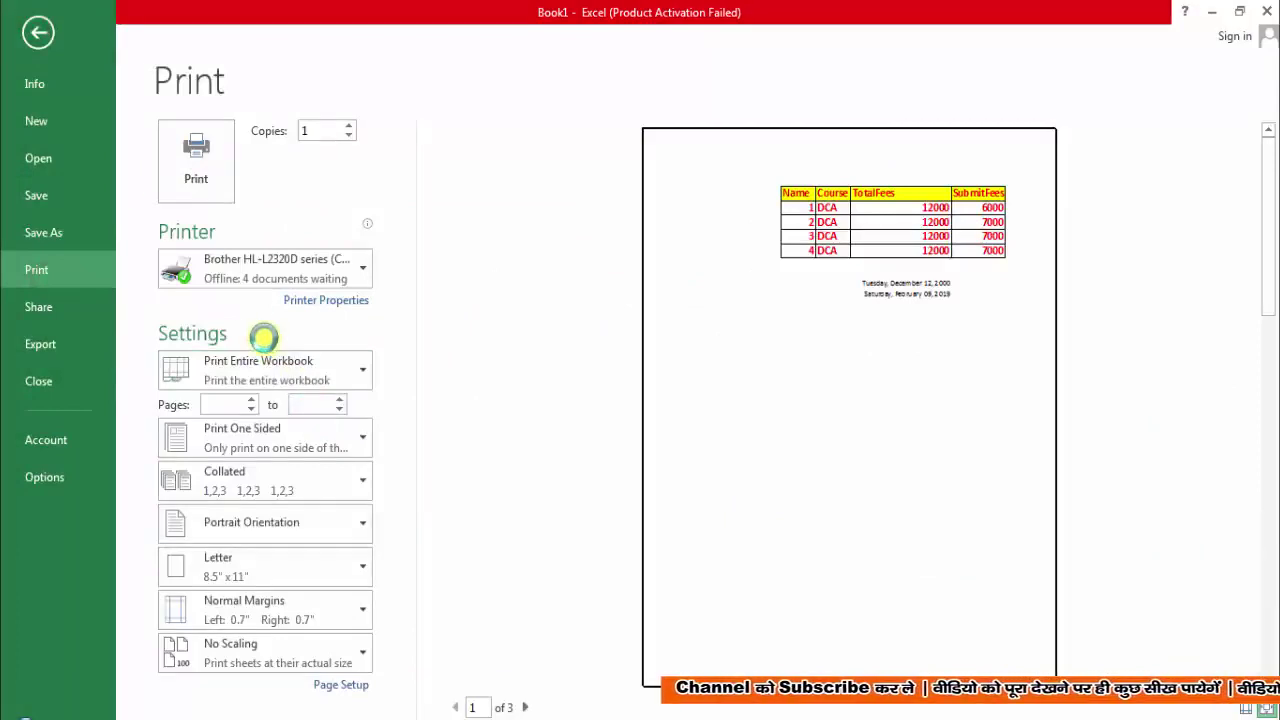
left_click(39, 36)
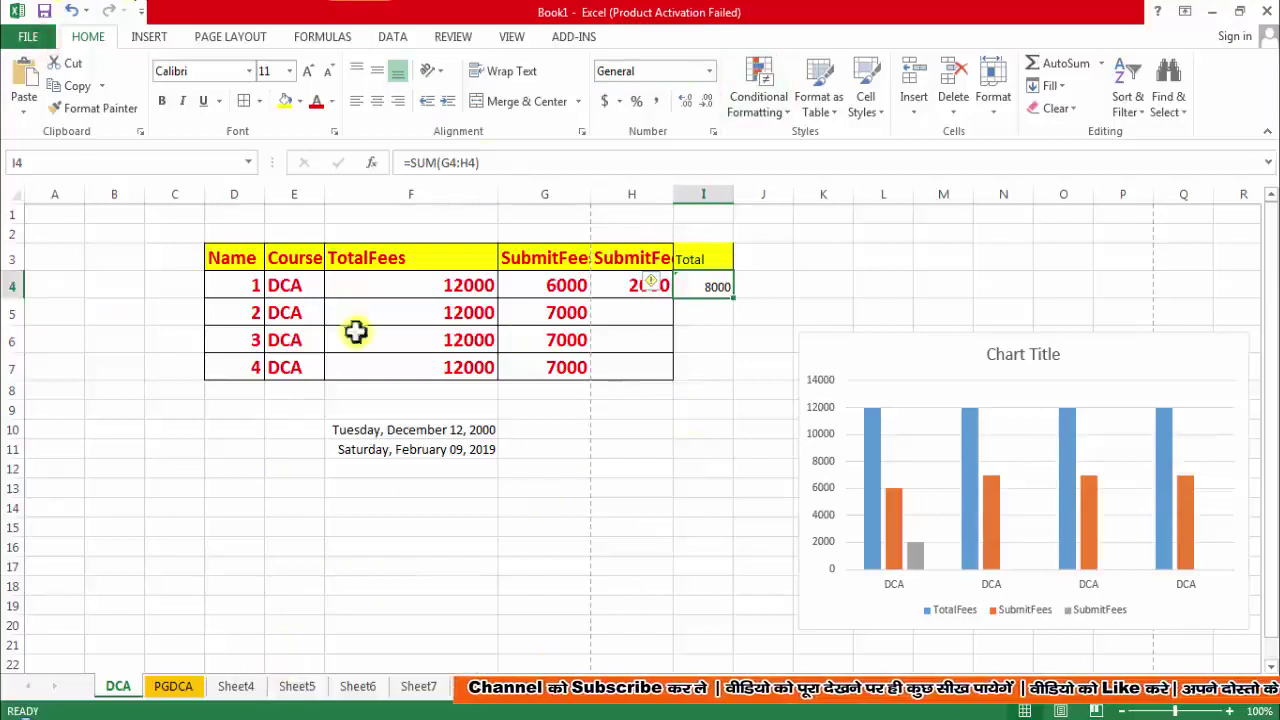
Return to the PowerPoint slideshow showing question Q2 on MS Excel 2013 workbooks and worksheets.
left_click(793, 647)
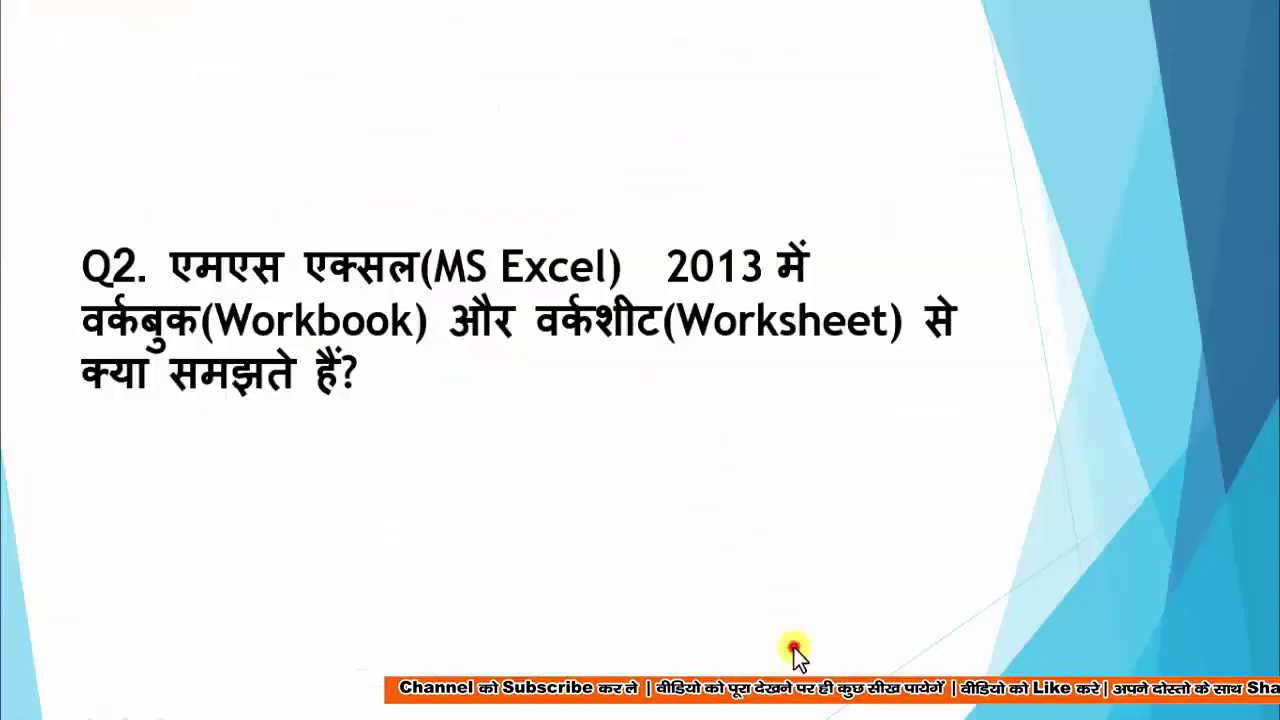